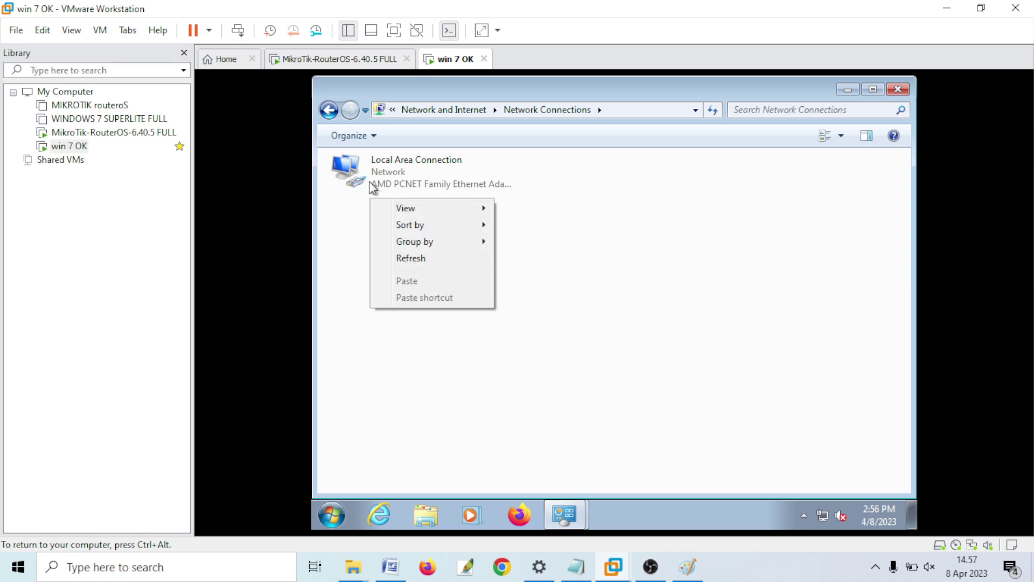
Step: Check the Local Area Connection details for IPv4 192.168.8.3, then close the network windows
right_click(371, 180)
left_click(409, 208)
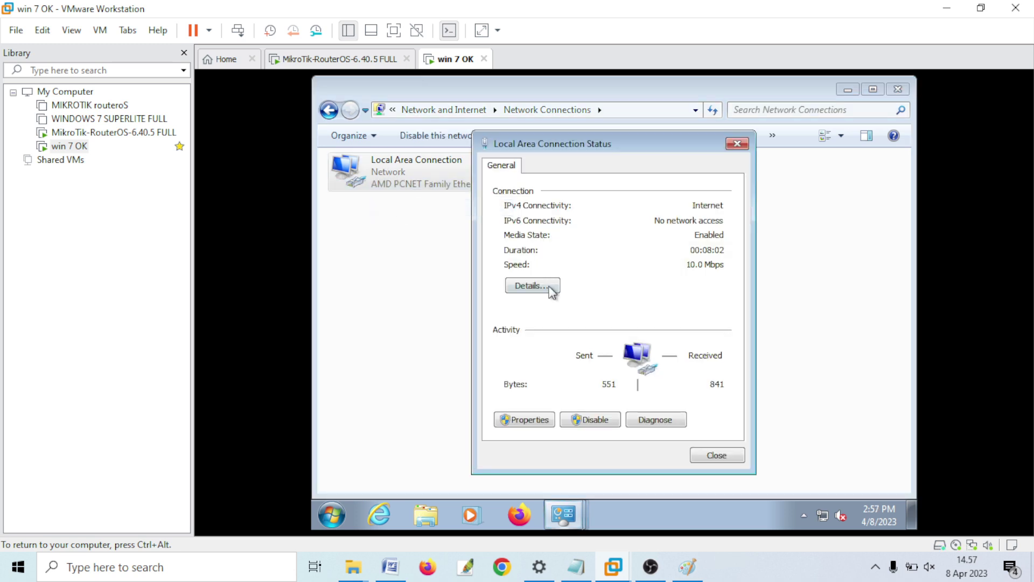
left_click(549, 288)
left_click(649, 287)
left_click(628, 274)
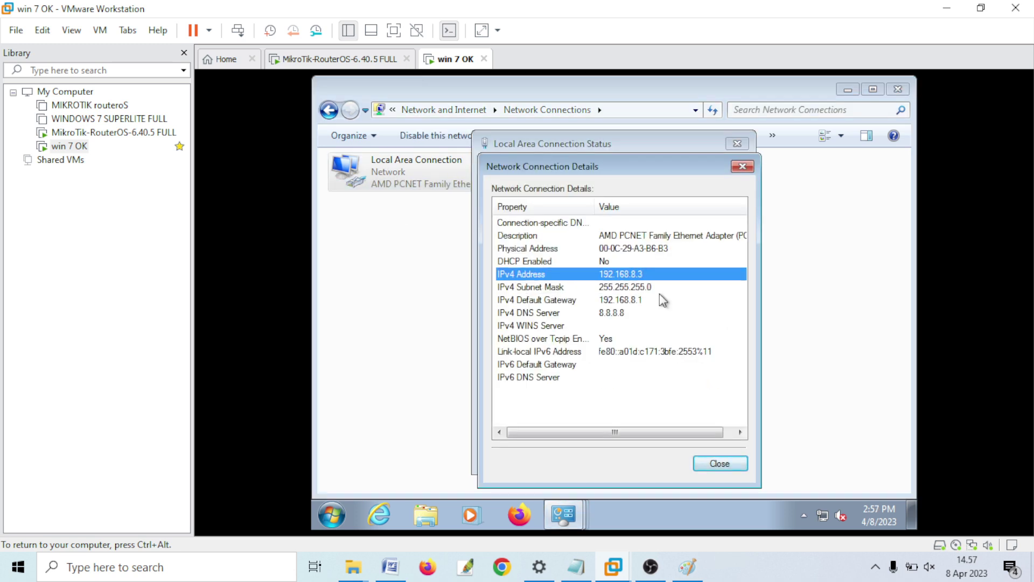
left_click(718, 463)
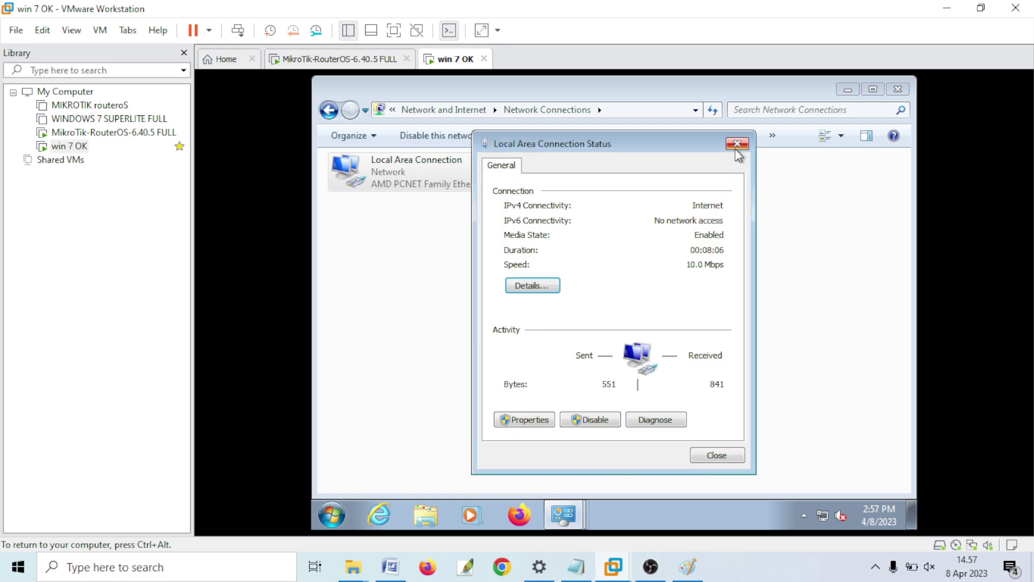
left_click(737, 143)
left_click(898, 89)
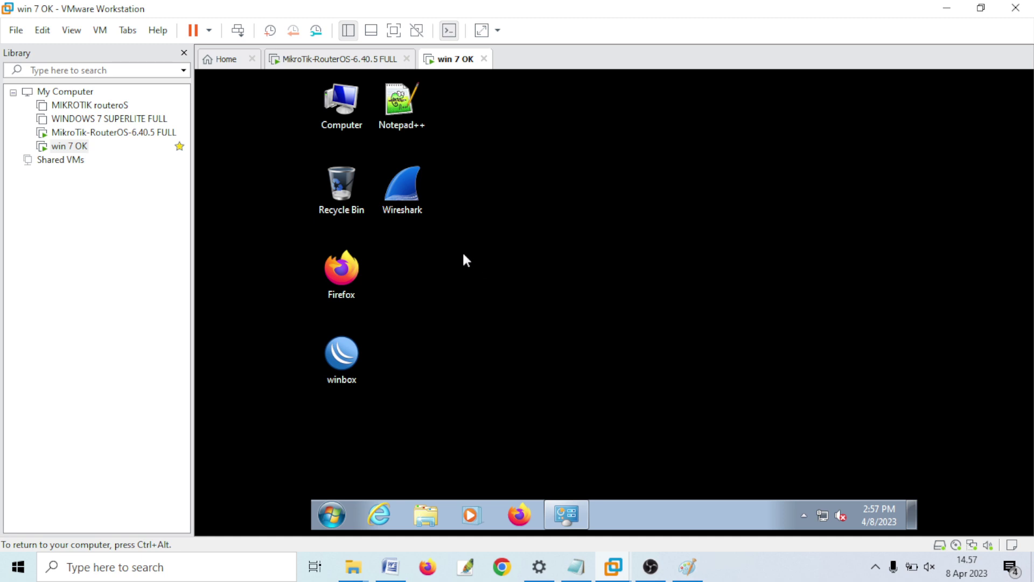
Step: Launch WinBox and connect to the router at 192.168.8.1 as admin
double_click(357, 362)
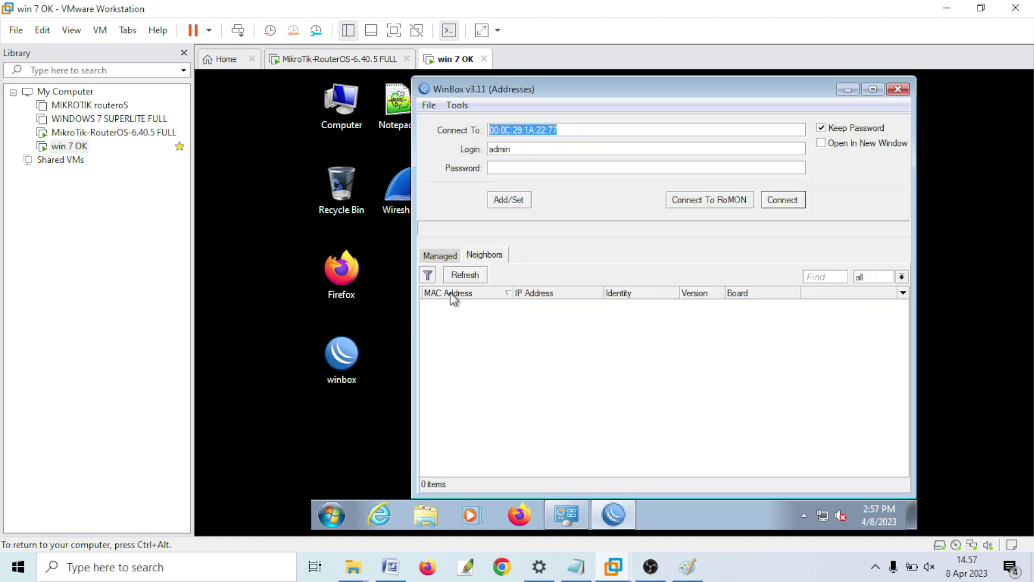
left_click(481, 305)
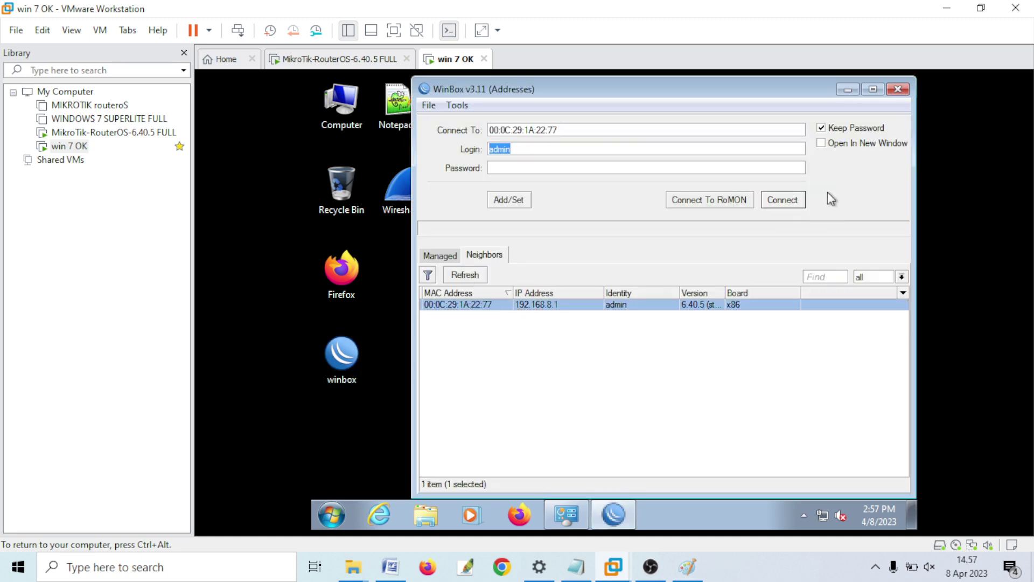
left_click(784, 200)
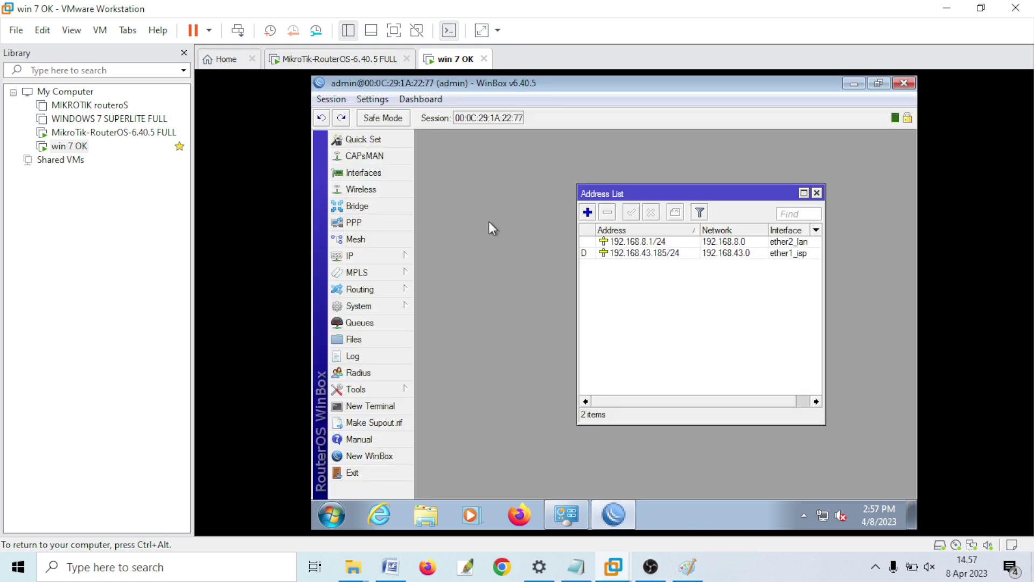
Step: Review the ether1_isp interface and the 192.168.8.1/24 address, comparing with the Paint diagram
left_click(818, 193)
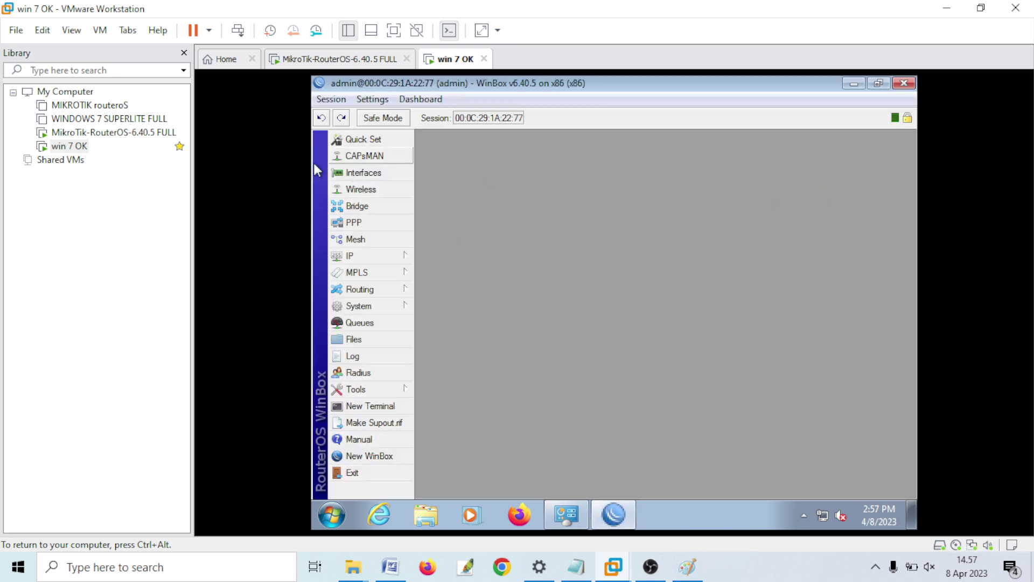
left_click(350, 175)
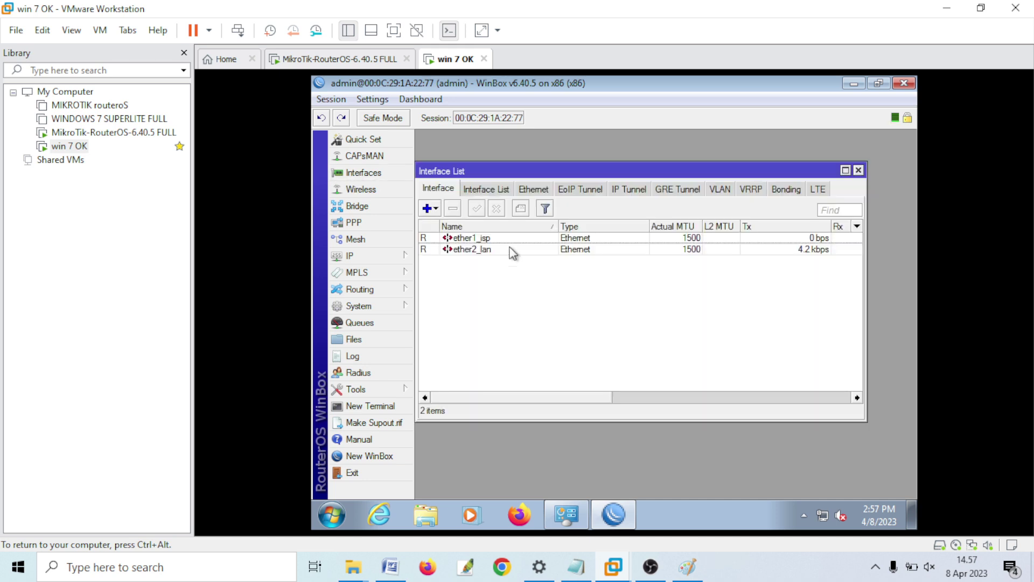
left_click(480, 242)
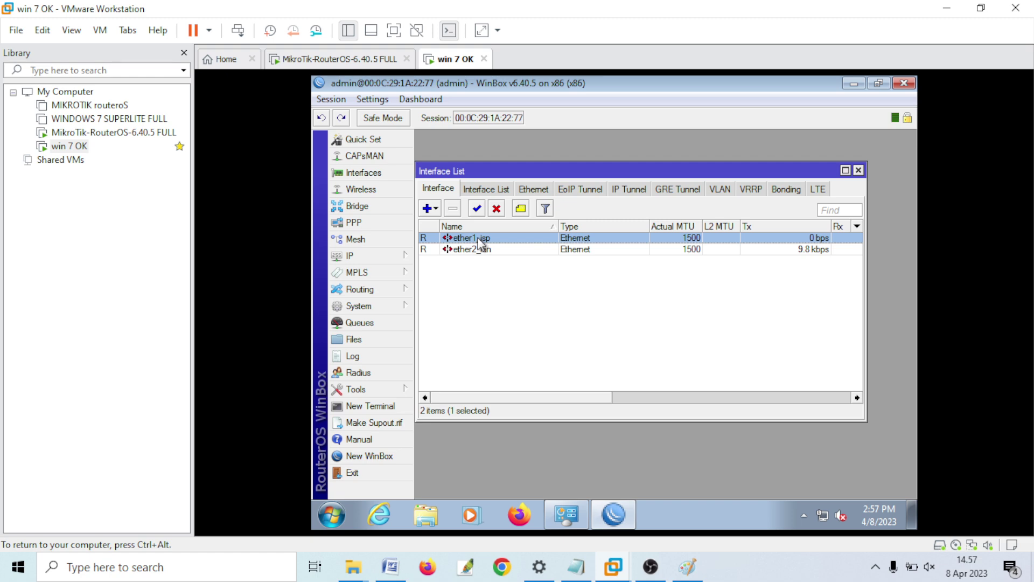
left_click(356, 255)
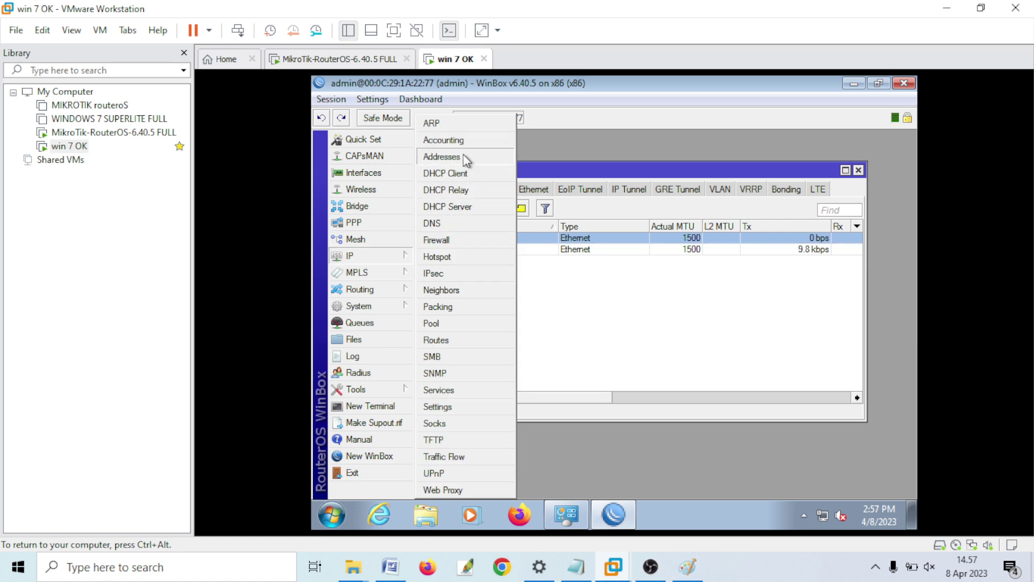
left_click(442, 156)
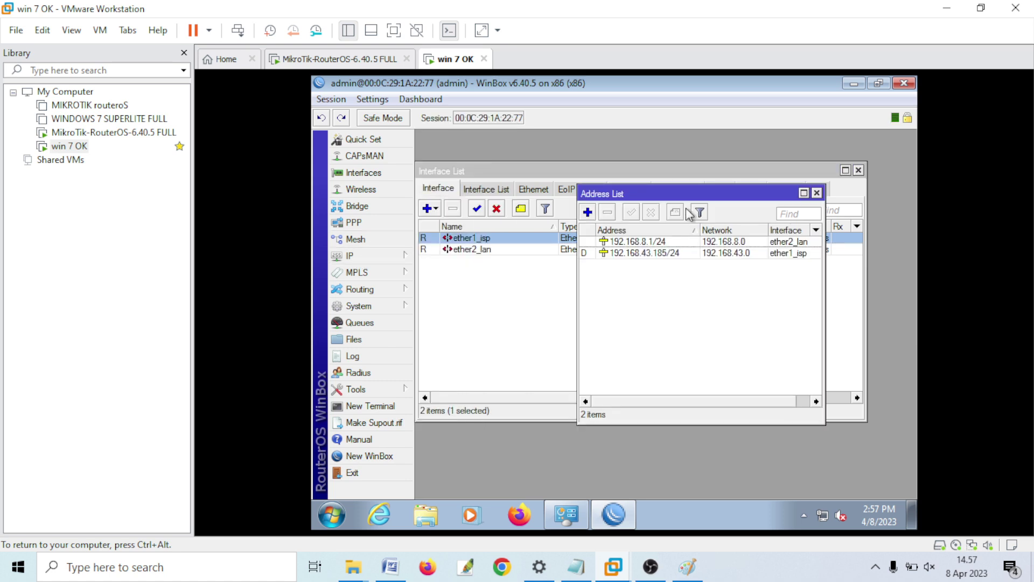
left_click(653, 244)
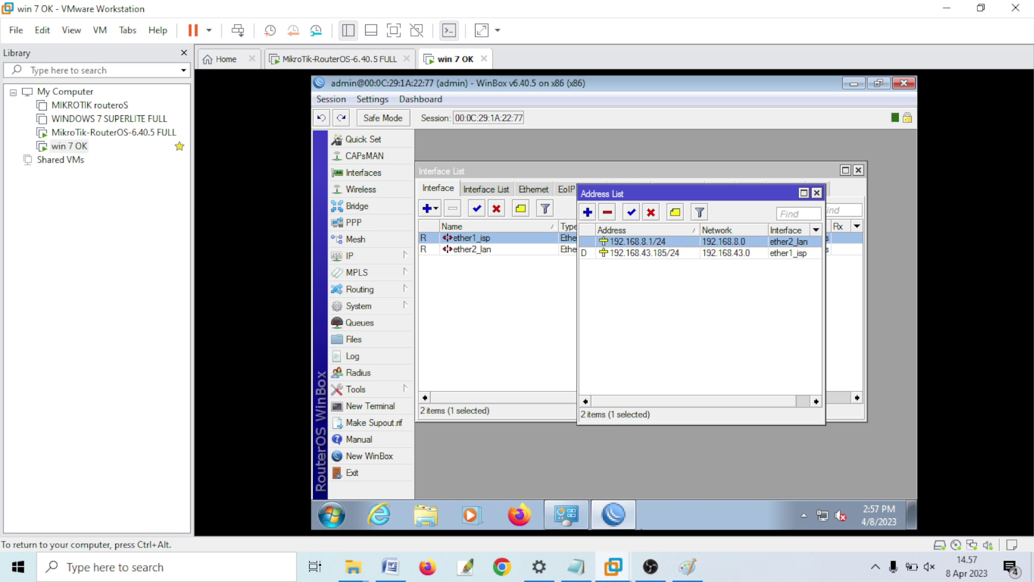
left_click(688, 567)
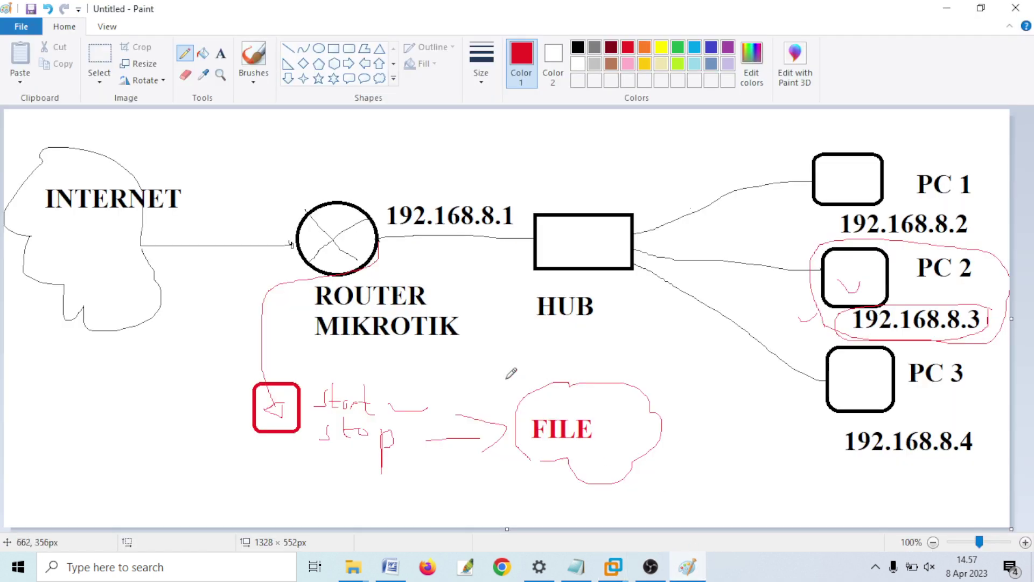
left_click(944, 12)
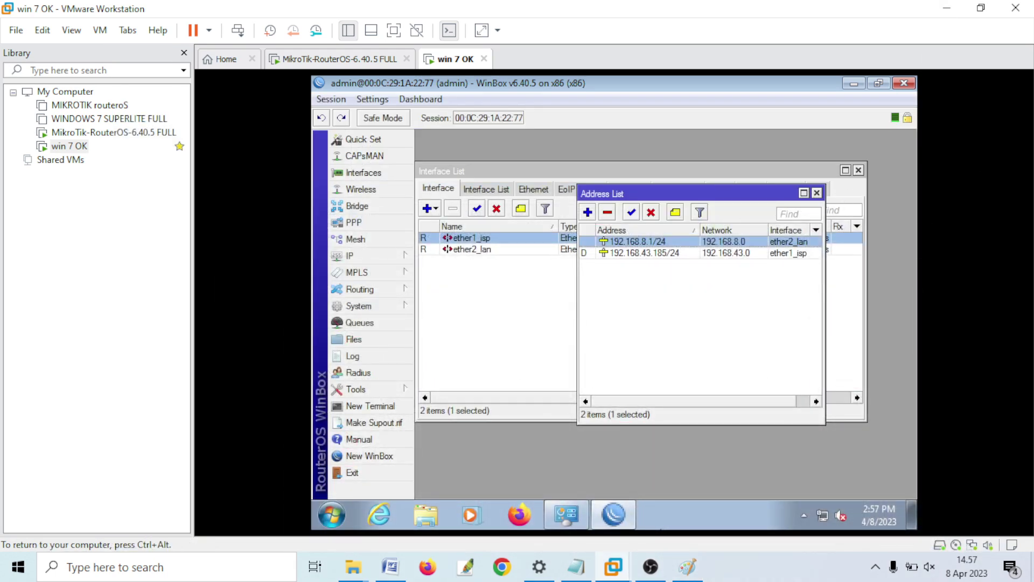
Step: Close the Address and Interface lists and open Tools > Packet Sniffer settings
left_click(817, 192)
left_click(859, 170)
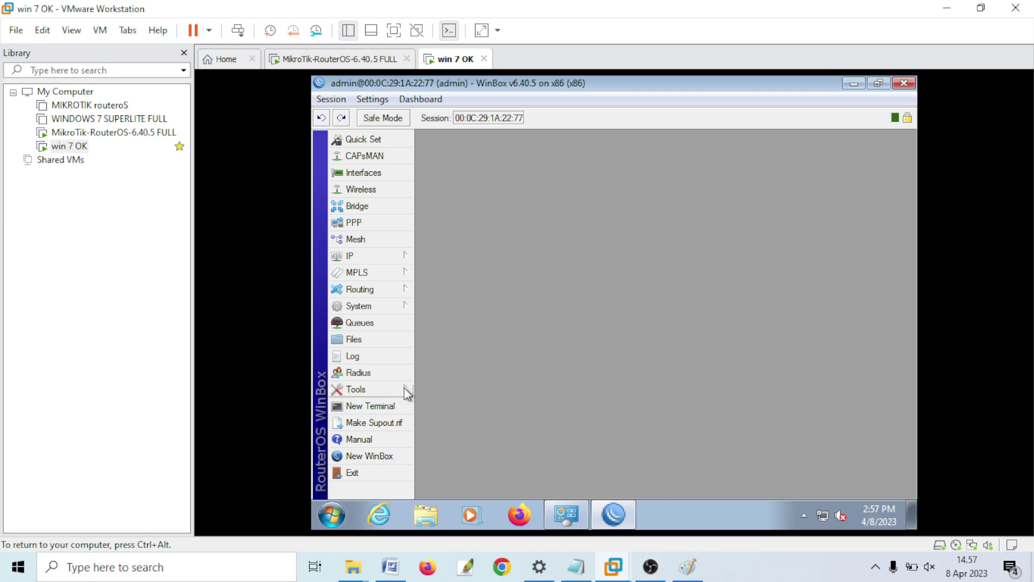
left_click(404, 388)
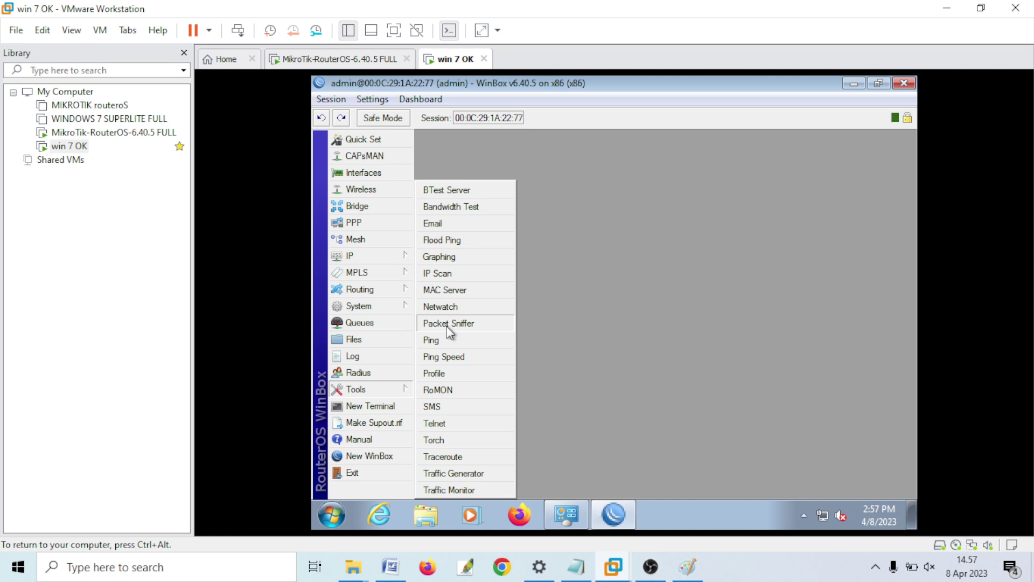
left_click(447, 325)
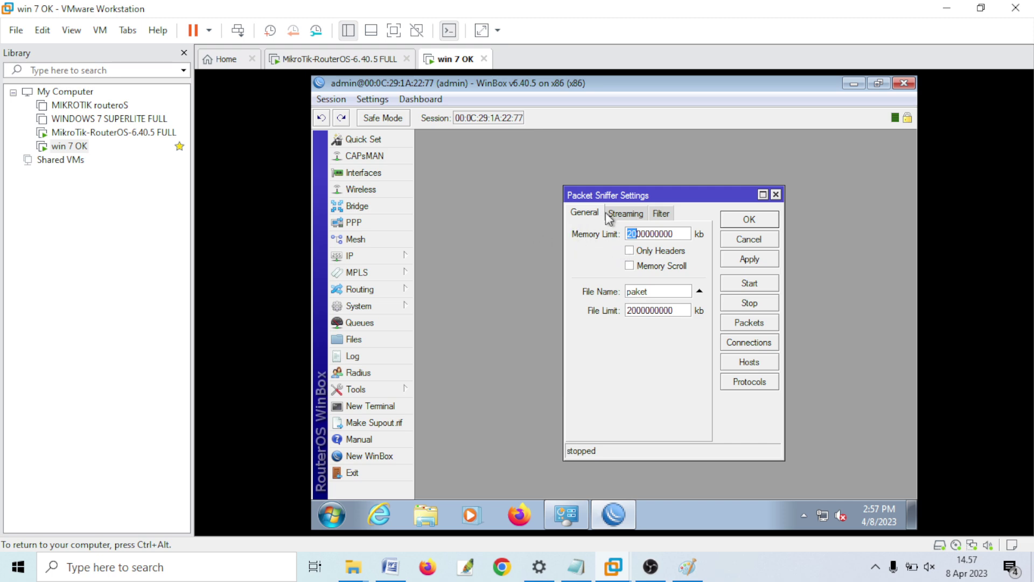
Step: On the sniffer's Filter tab, set the capture interfaces to all
left_click(658, 213)
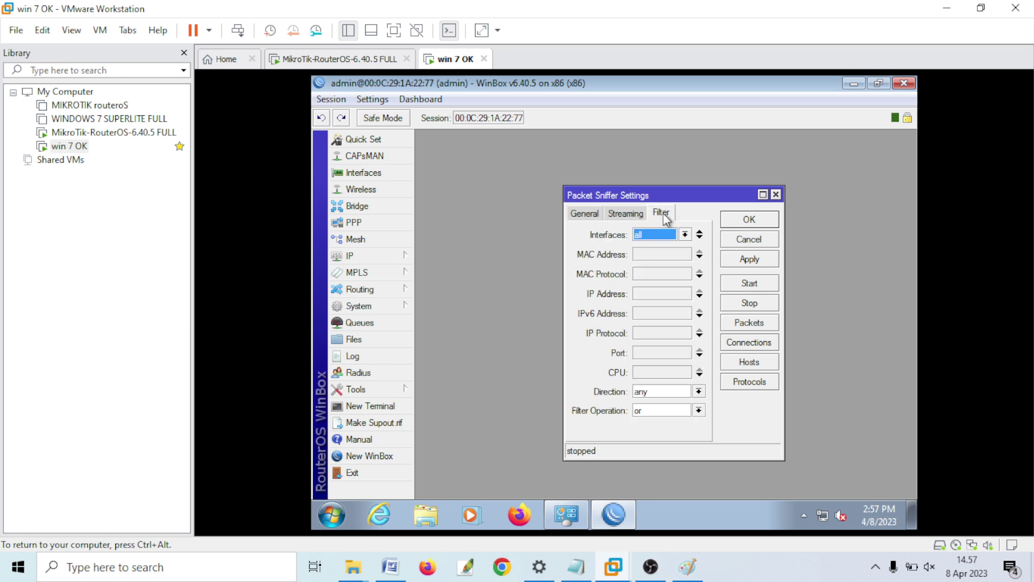
left_click(658, 236)
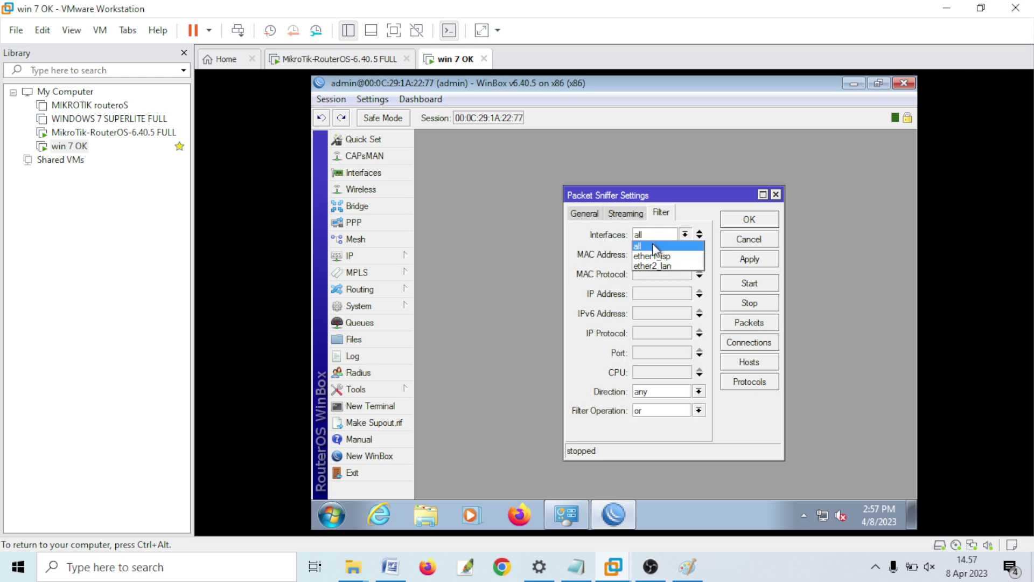
left_click(652, 245)
left_click(669, 236)
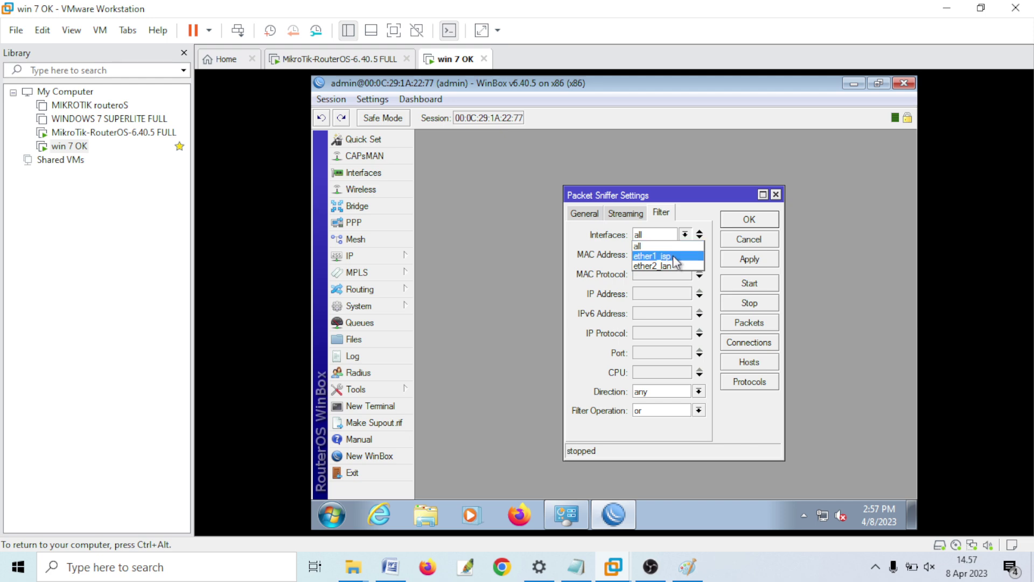
left_click(655, 246)
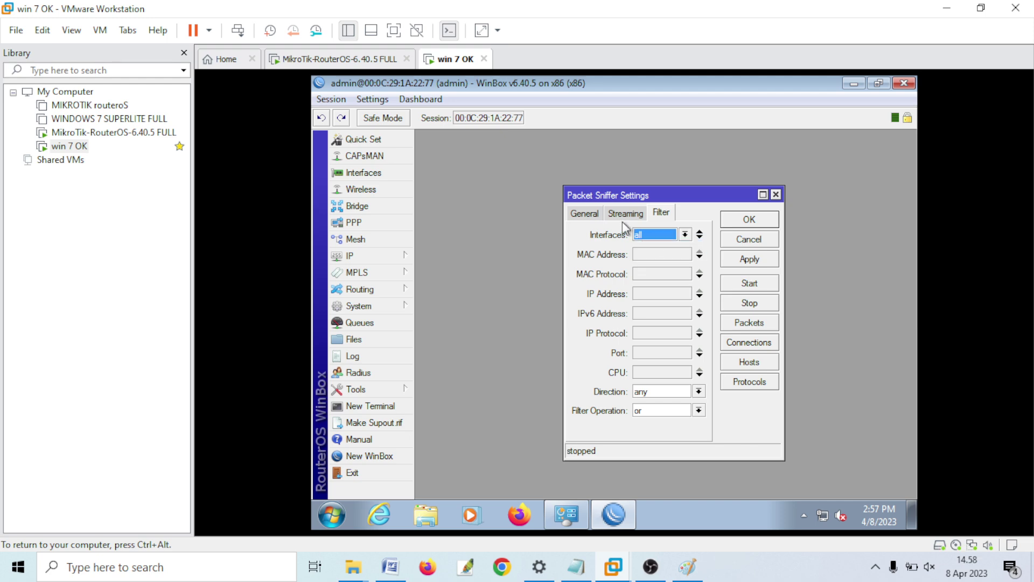
Step: Check the memory limit, file limit and file name paket, start capturing, and minimize WinBox
left_click(585, 215)
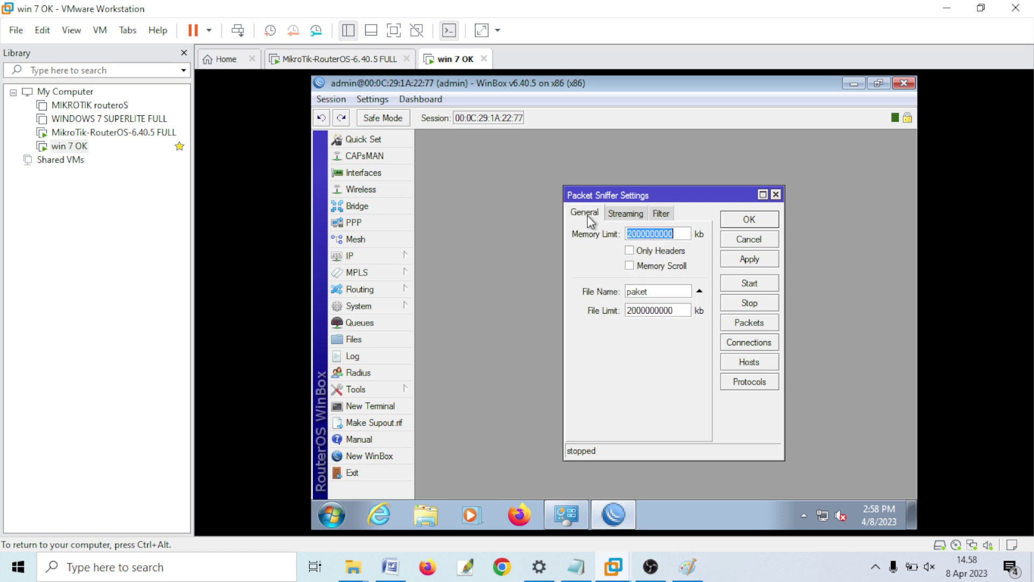
left_click(643, 232)
left_click_drag(683, 234, 601, 234)
left_click_drag(680, 310, 596, 297)
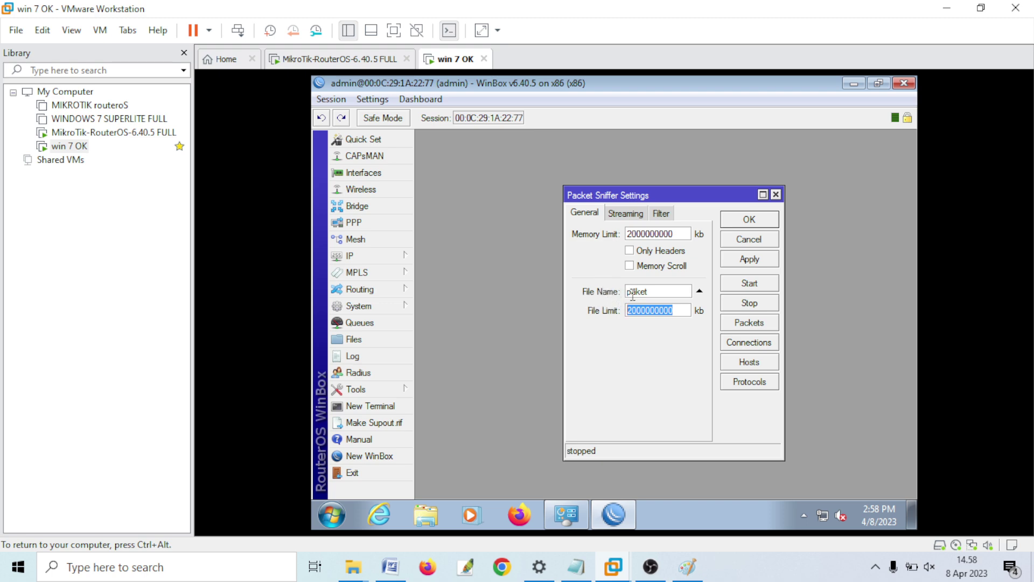
double_click(655, 291)
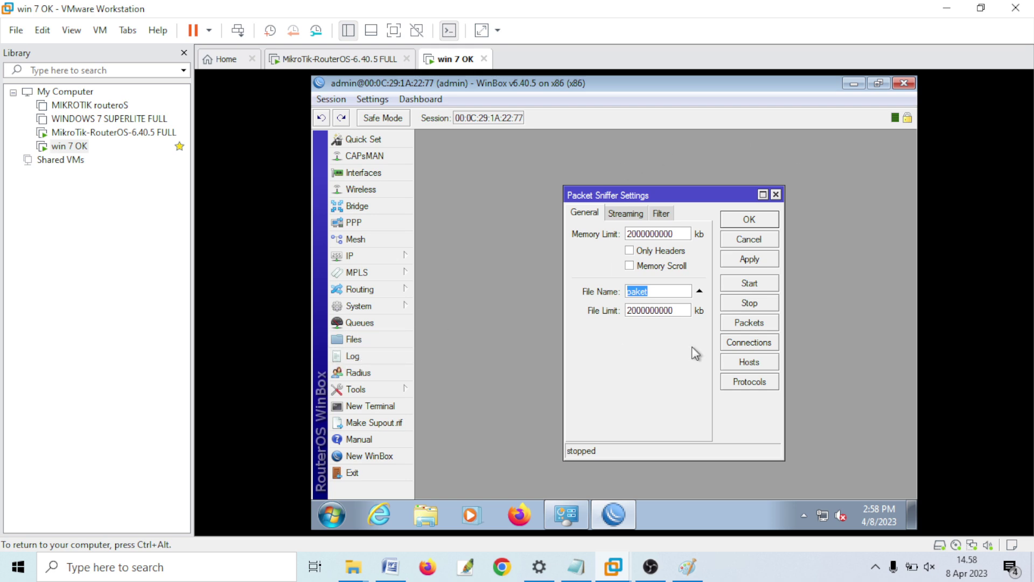
left_click(748, 284)
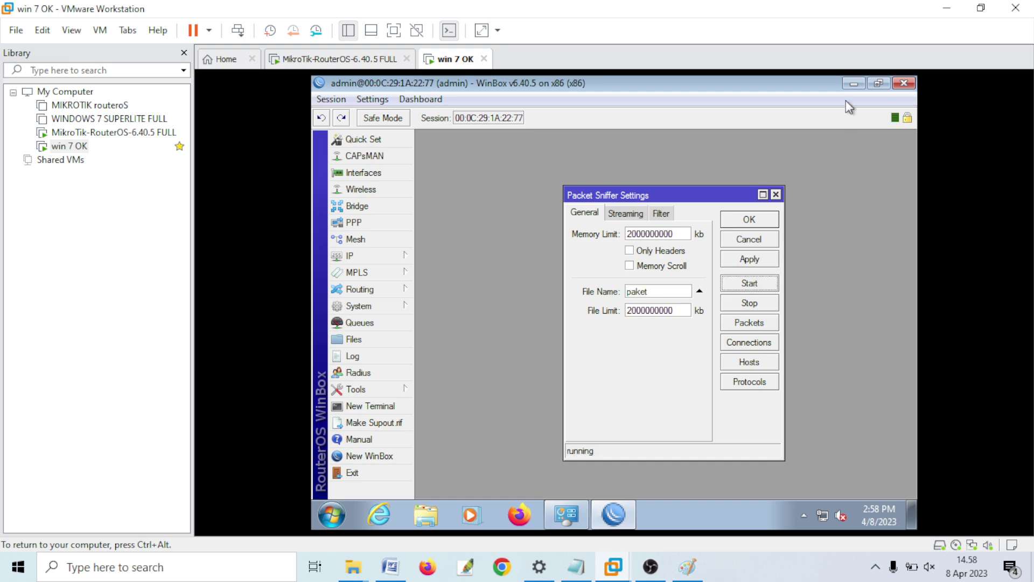
left_click(855, 84)
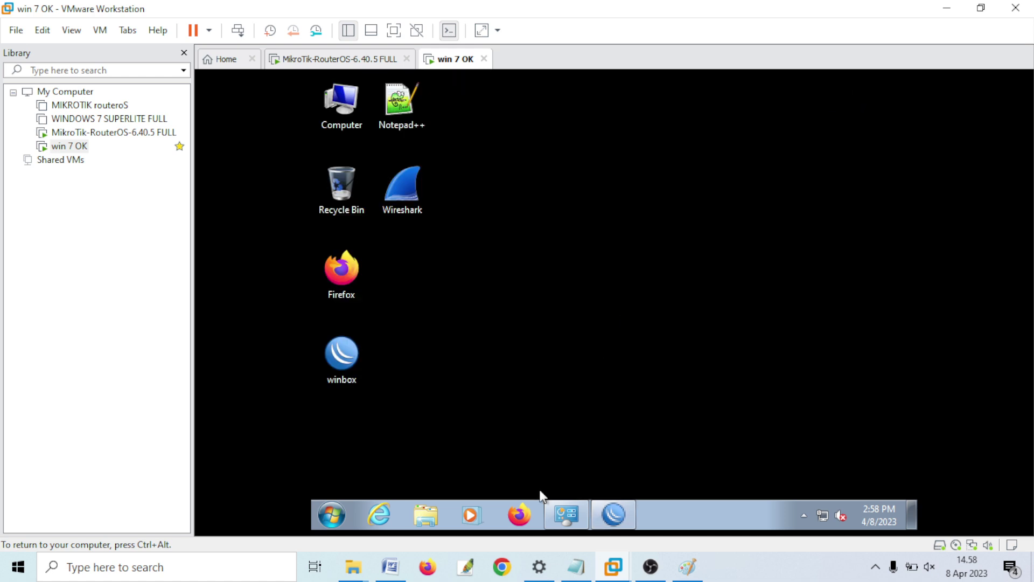
Step: Launch Firefox and close the sso.itera.ac.id, paket snifer and extra blank tabs
left_click(354, 264)
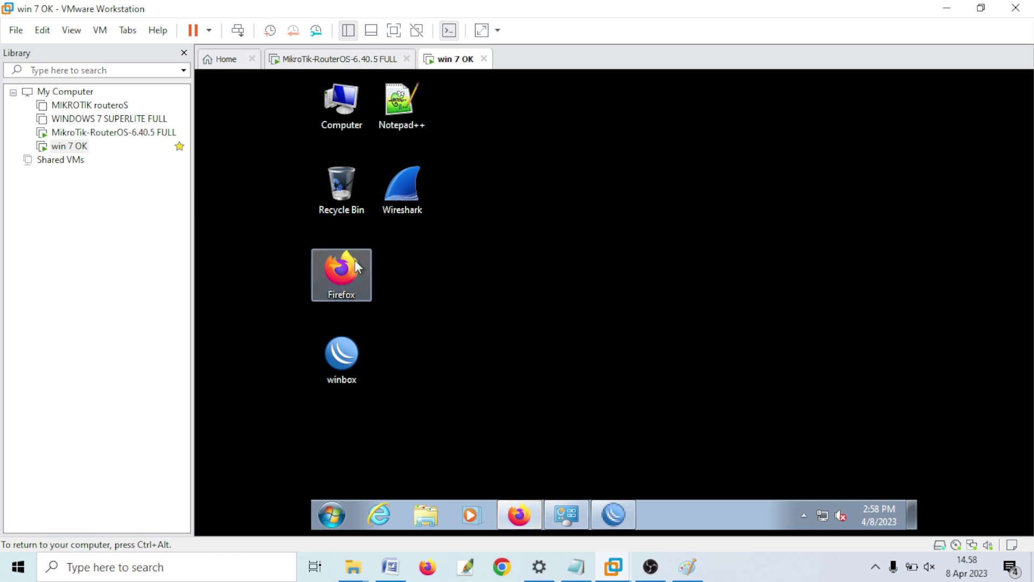
left_click(520, 514)
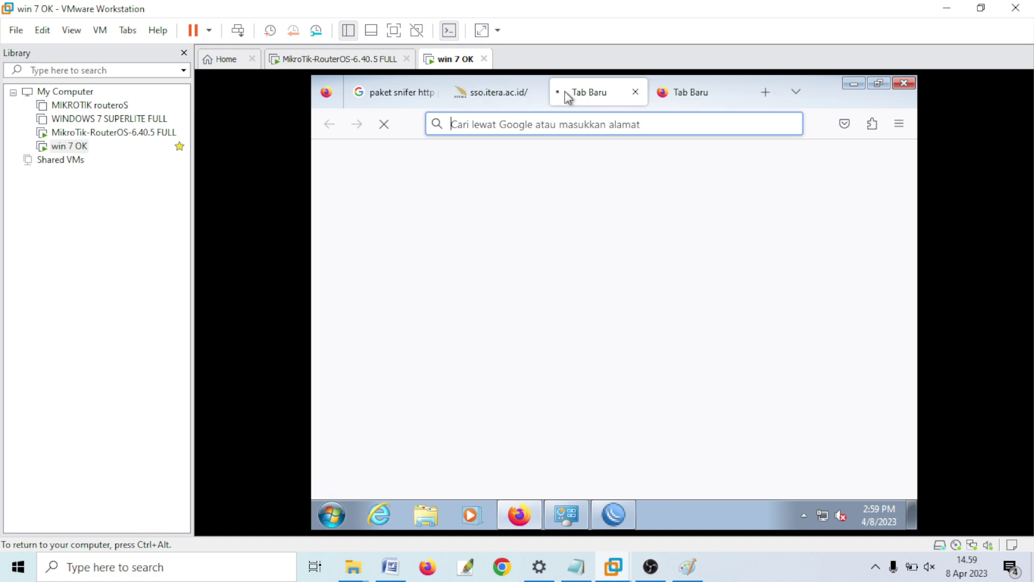
left_click(533, 97)
left_click(534, 92)
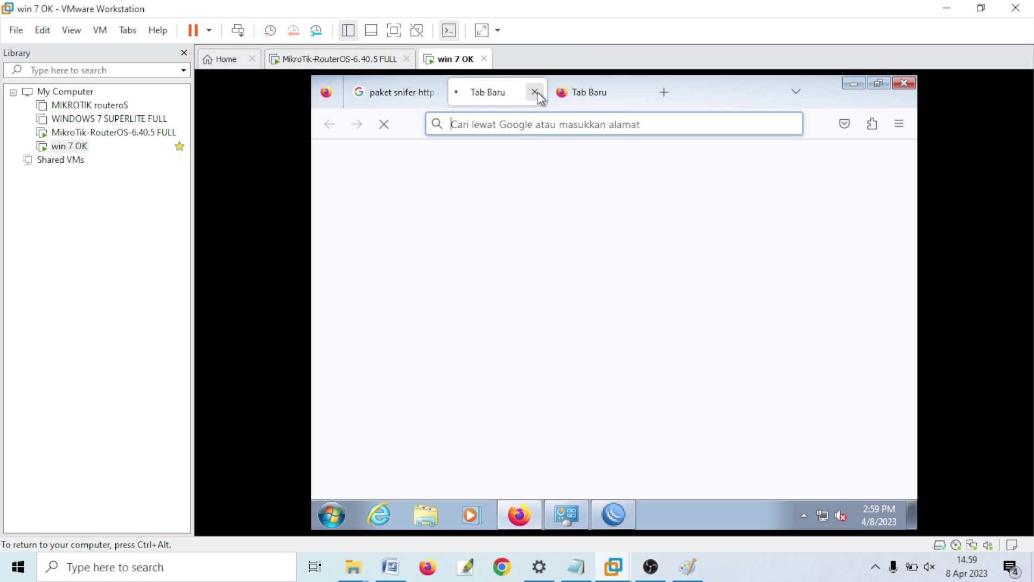
left_click(439, 95)
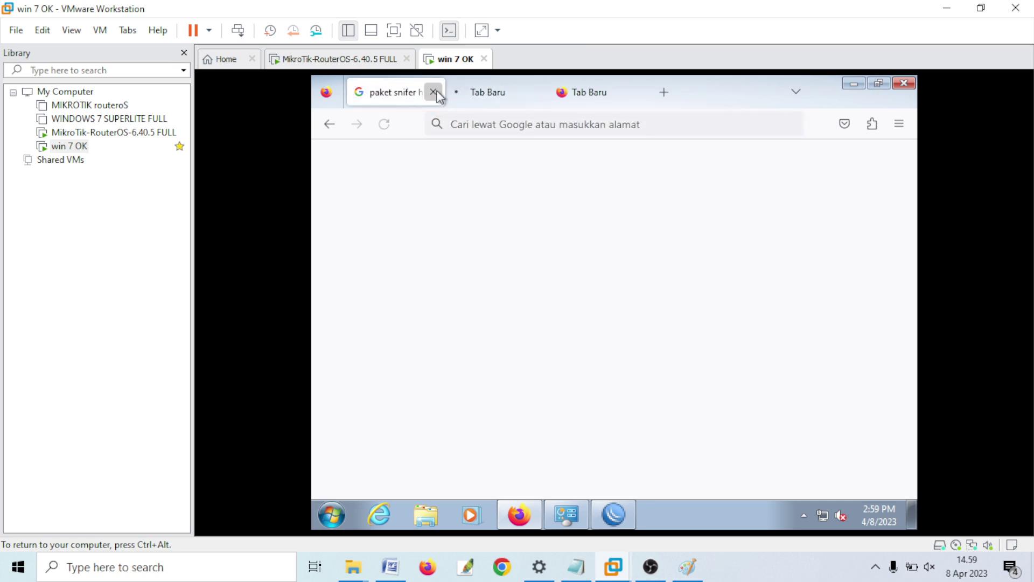
left_click(435, 93)
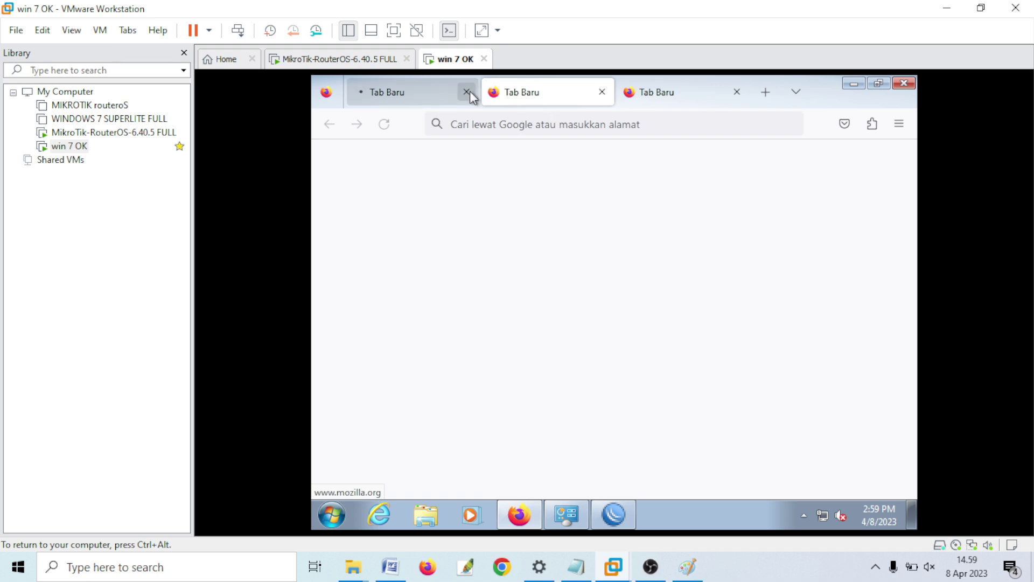
left_click(466, 92)
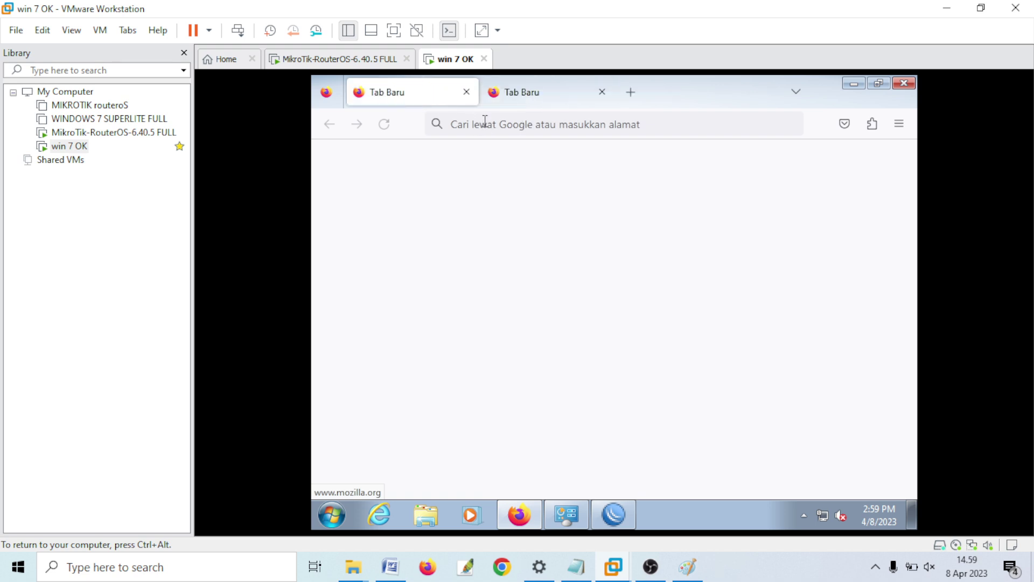
Step: Load google.com in the first tab
left_click(484, 123)
type("goo")
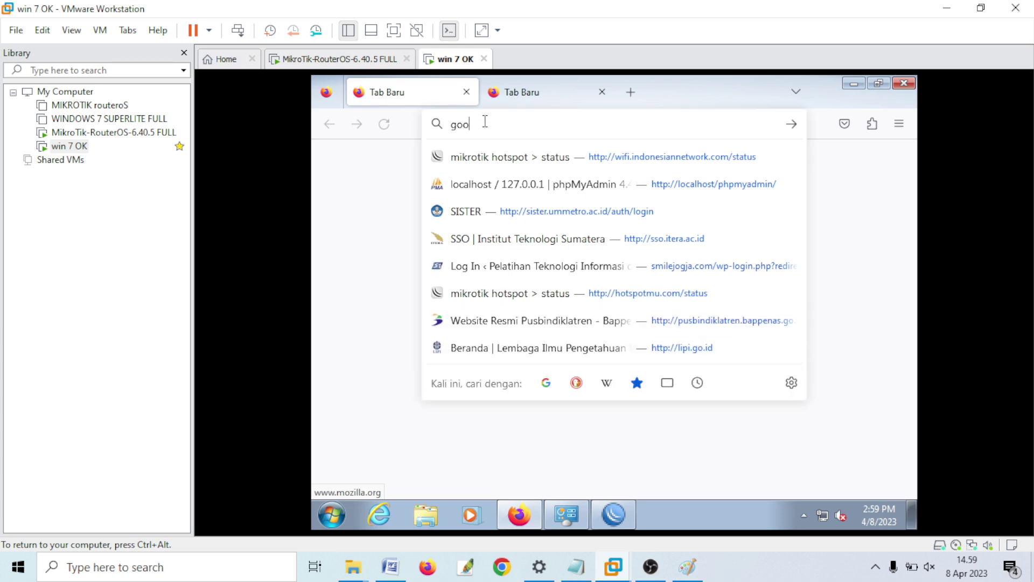
type("gle")
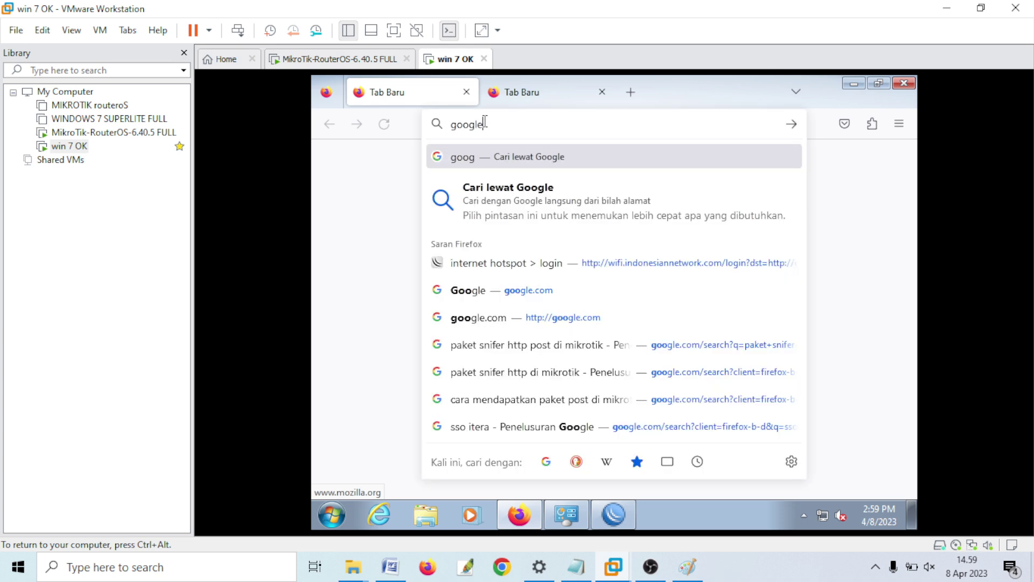
type(".com")
key("Return")
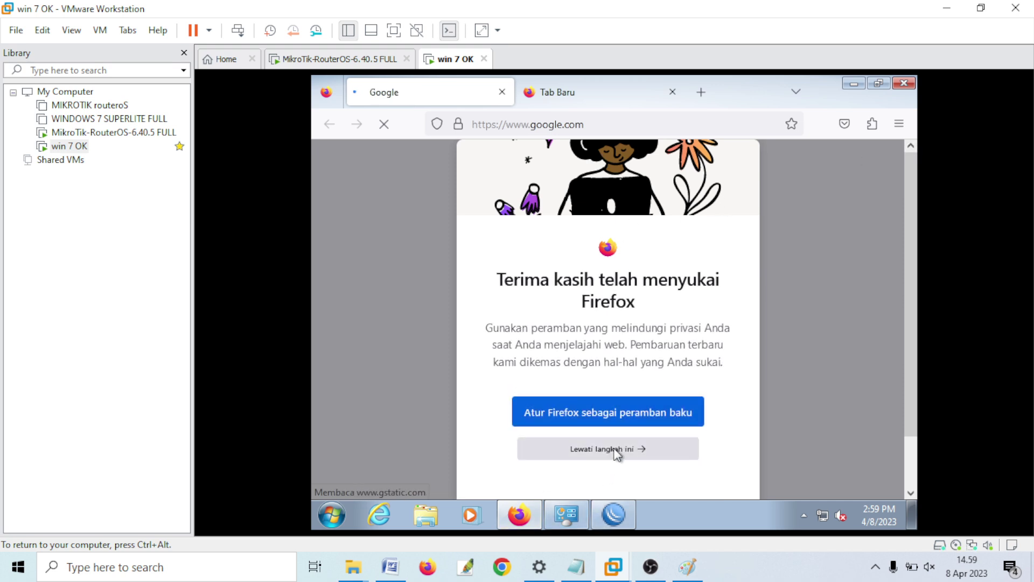
Step: Skip all Firefox welcome screens, decline Google sign-in, and move to the second tab
left_click(617, 449)
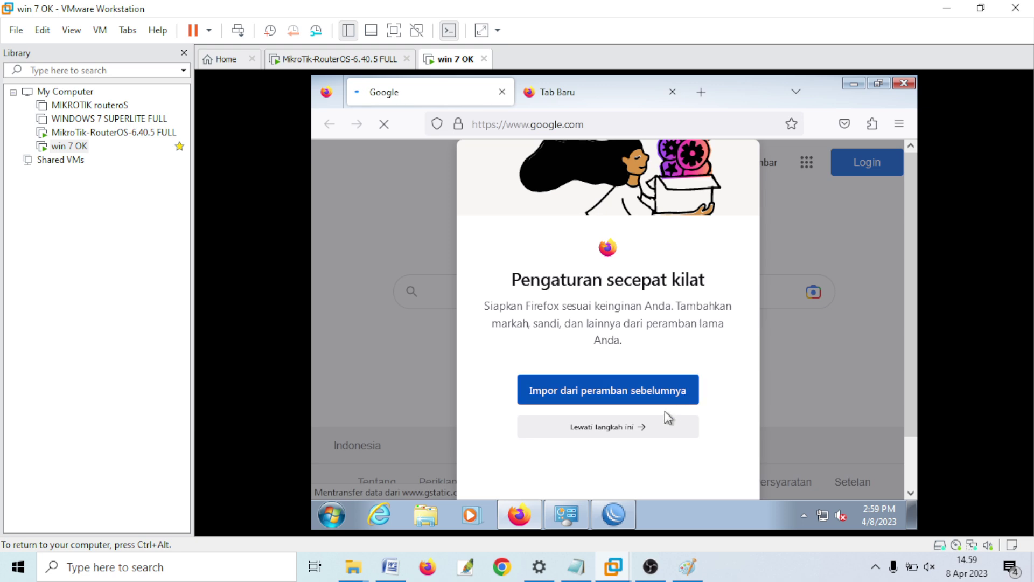
left_click(645, 428)
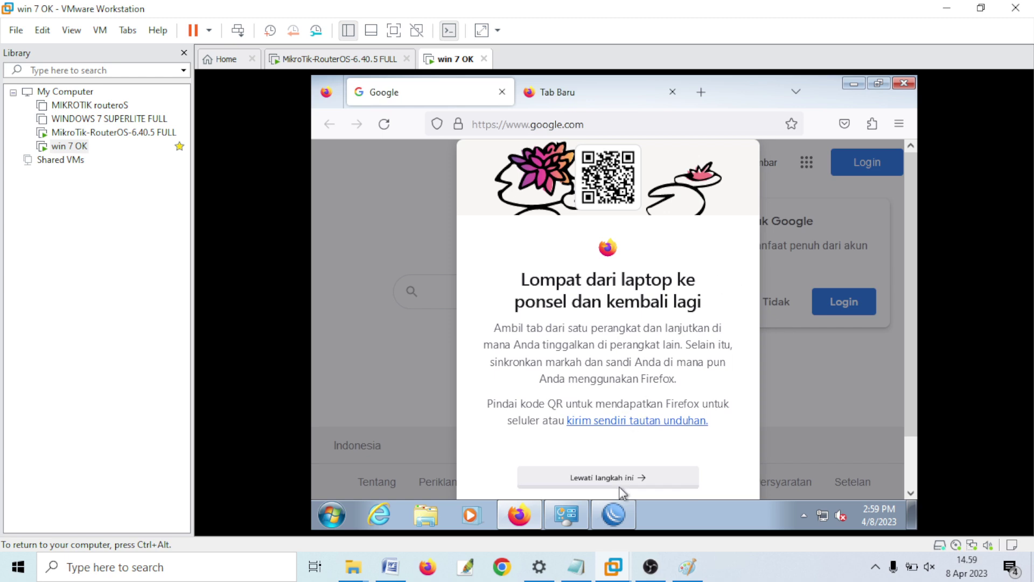
left_click(621, 479)
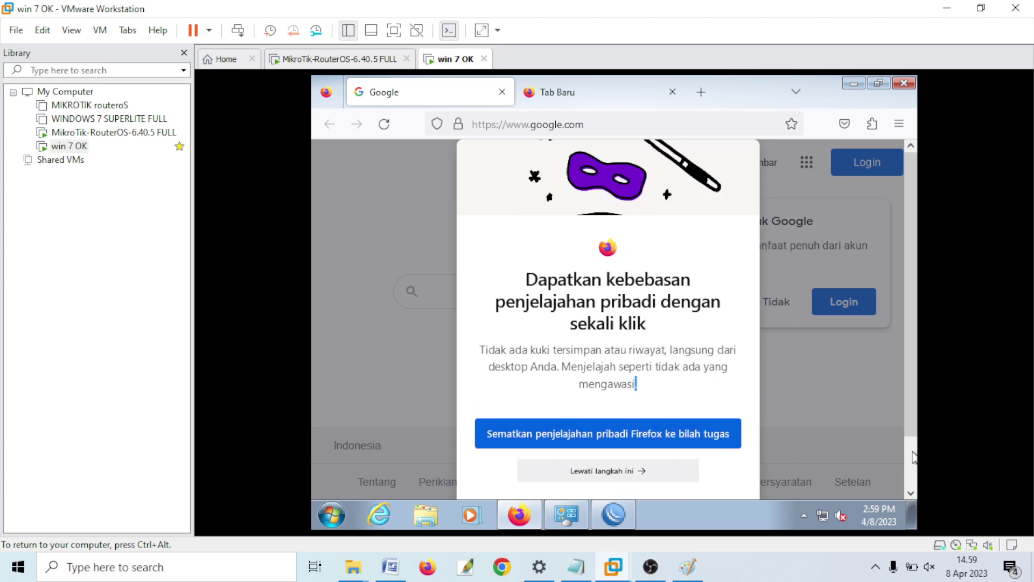
scroll(917, 418, "down", 1)
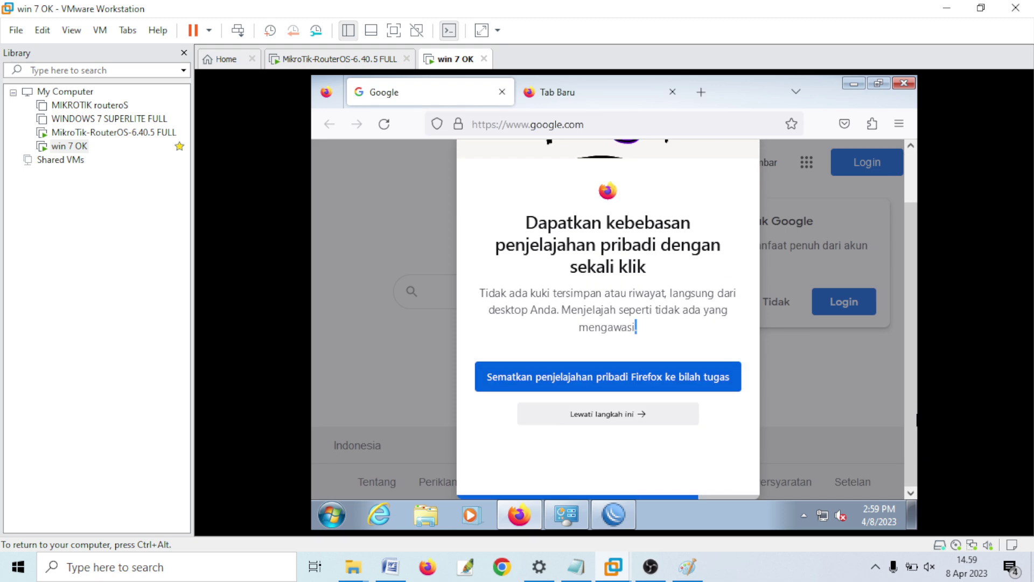
left_click(647, 414)
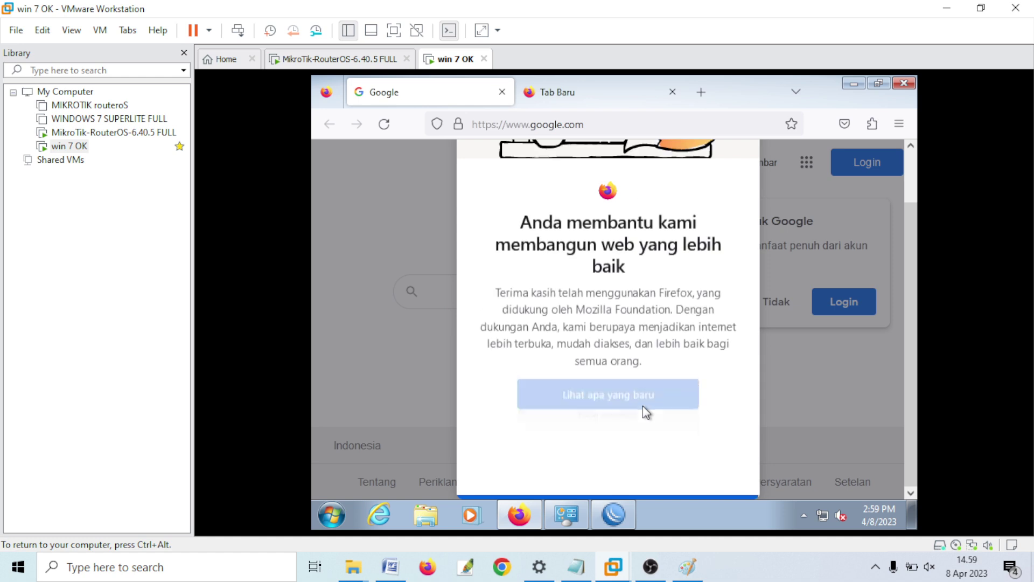
left_click(638, 451)
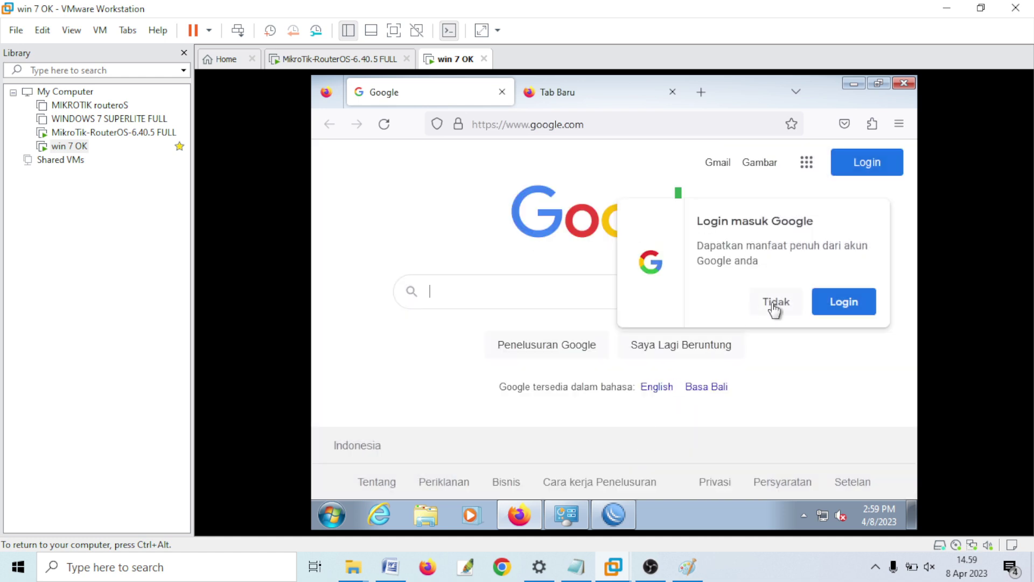
left_click(768, 300)
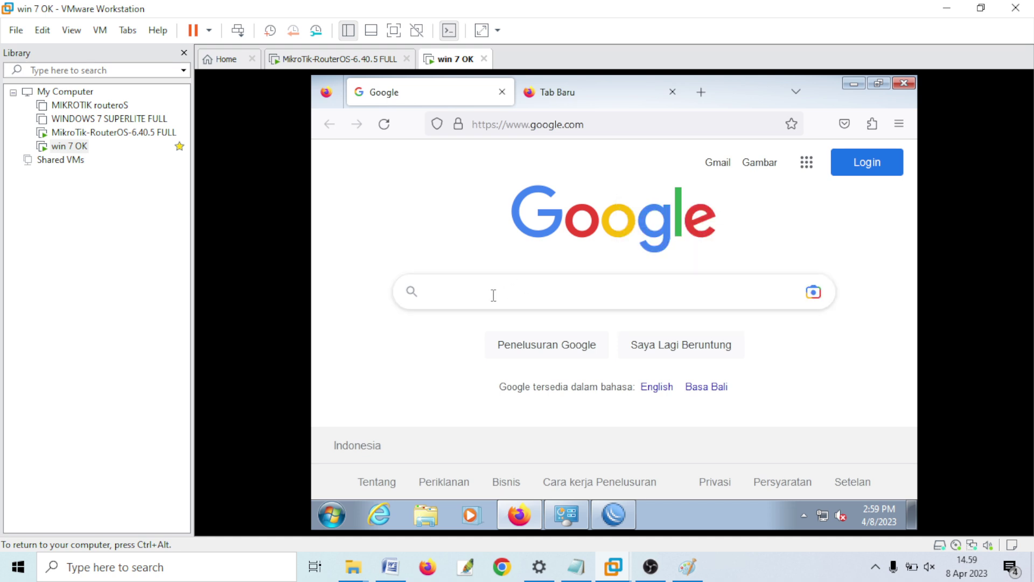
left_click(589, 92)
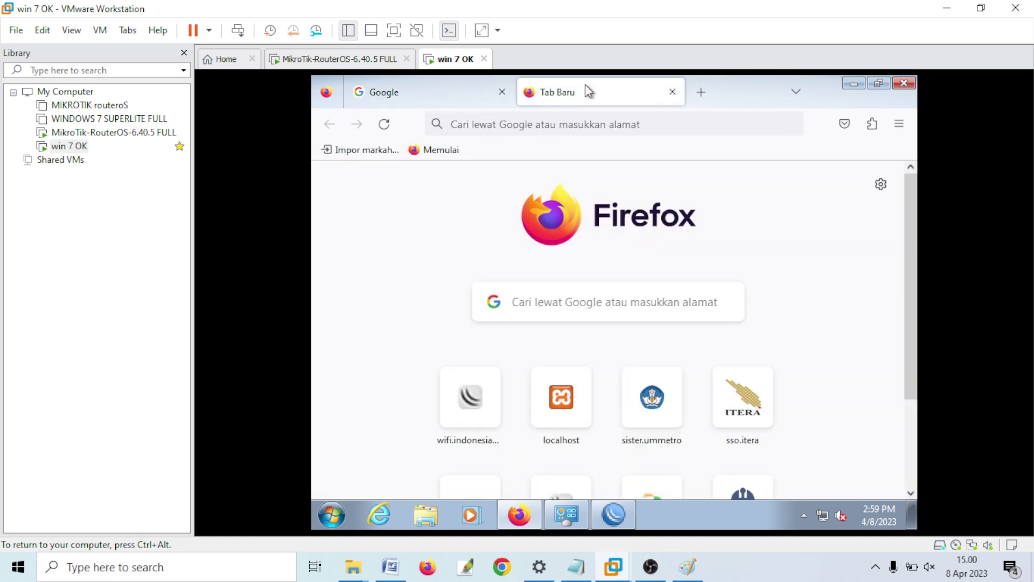
Step: Load sso.itera.ac.id and dismiss the storage limit announcement
left_click(510, 124)
type("ss")
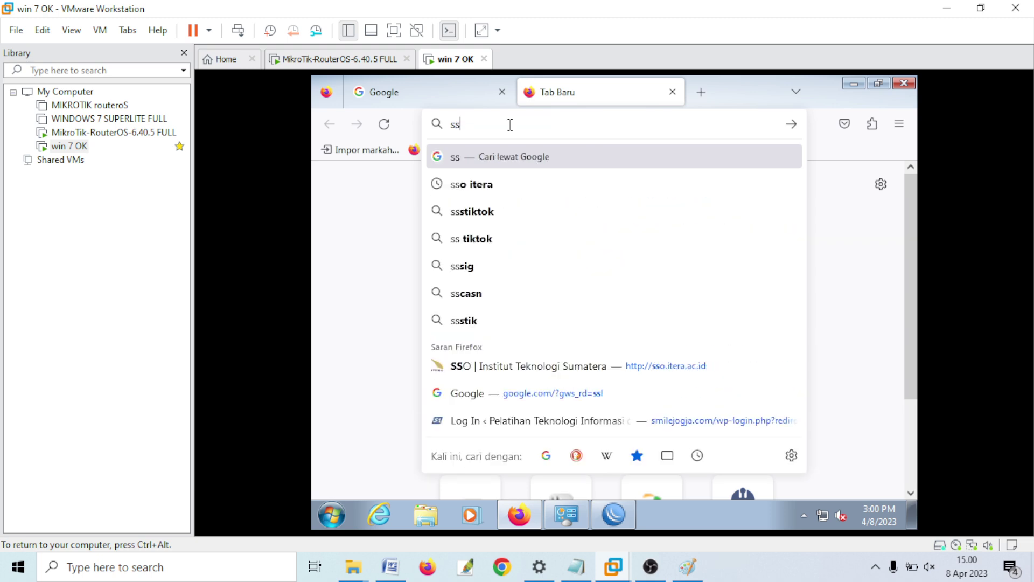
type("o.itera")
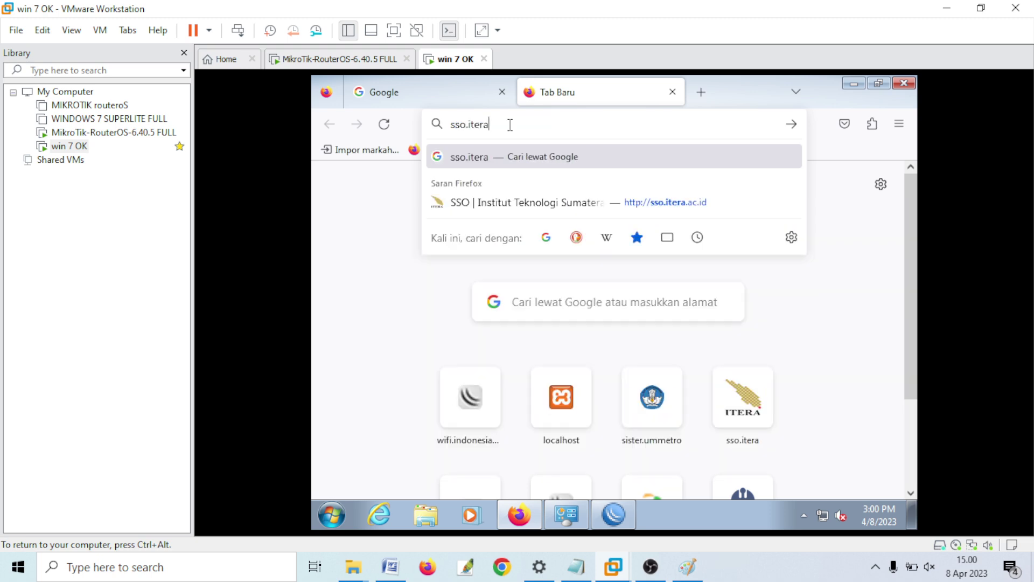
type(".ac.id")
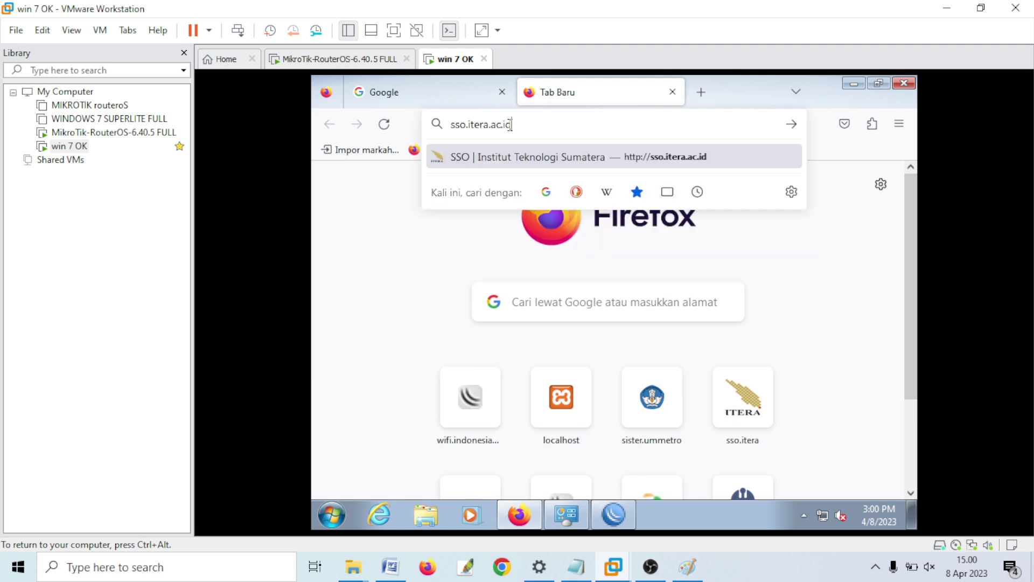
key("Return")
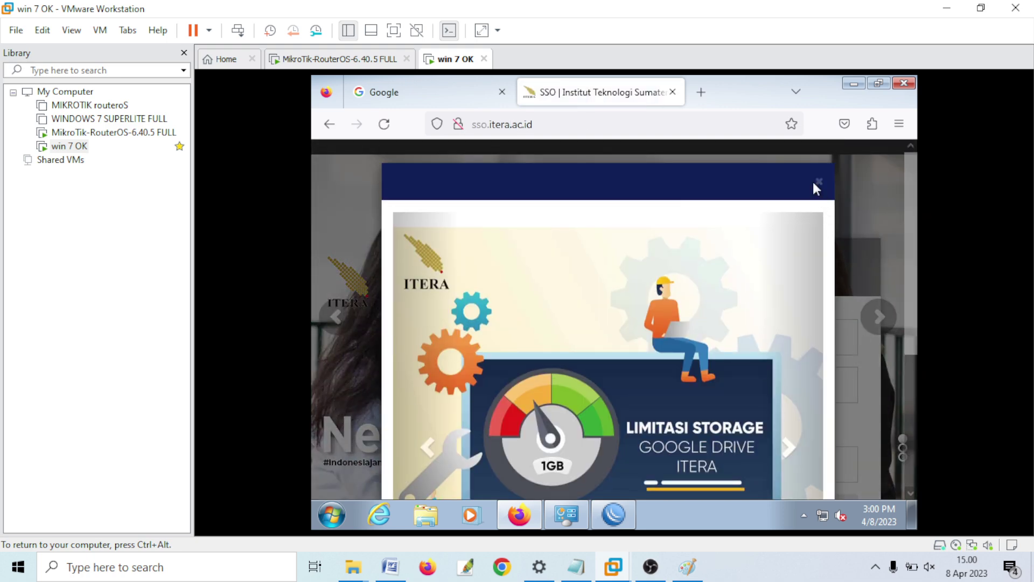
left_click(819, 183)
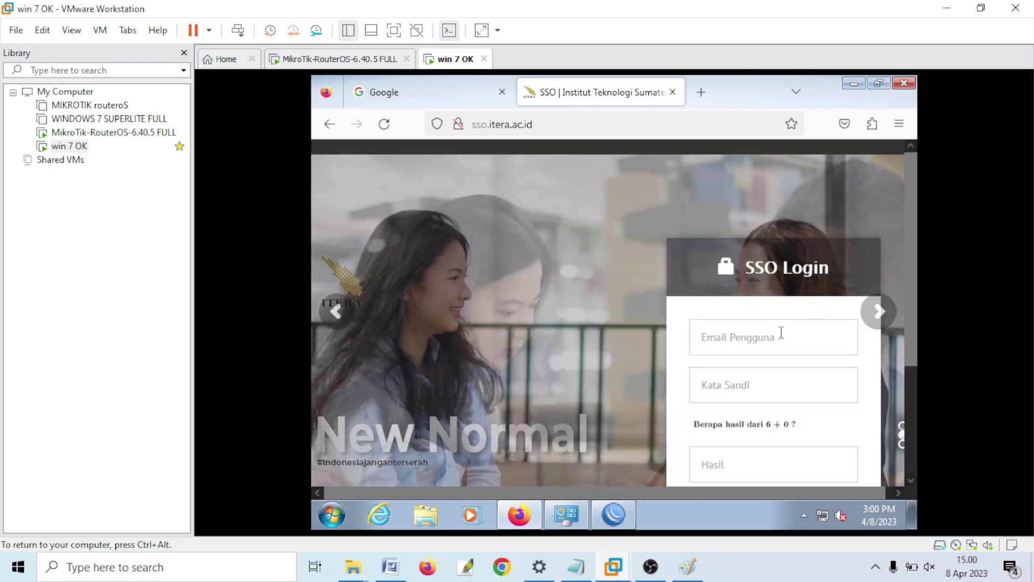
Step: Log in with the username, account password and captcha answer 6, choosing not to save credentials
left_click(782, 333)
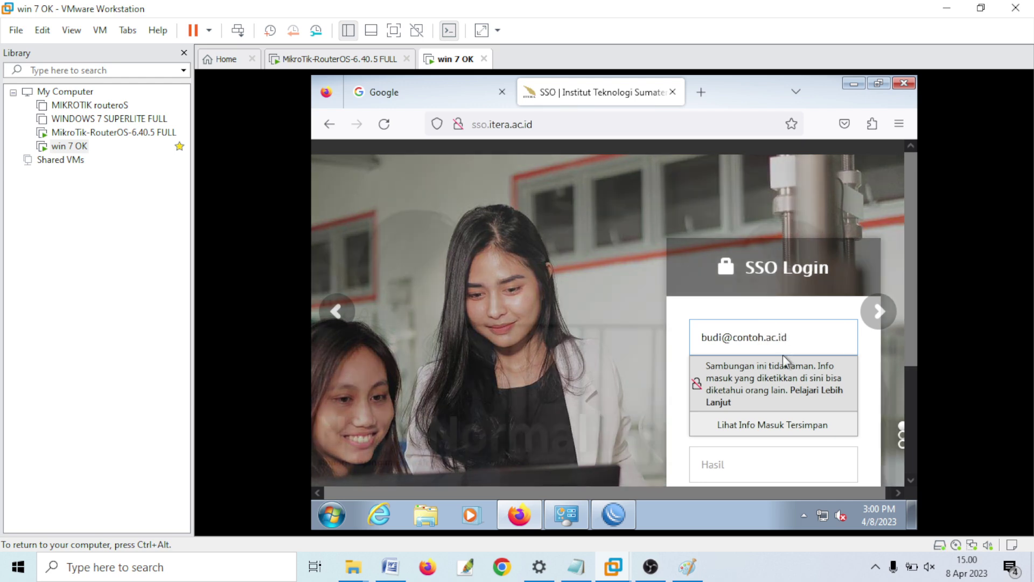
key("Escape")
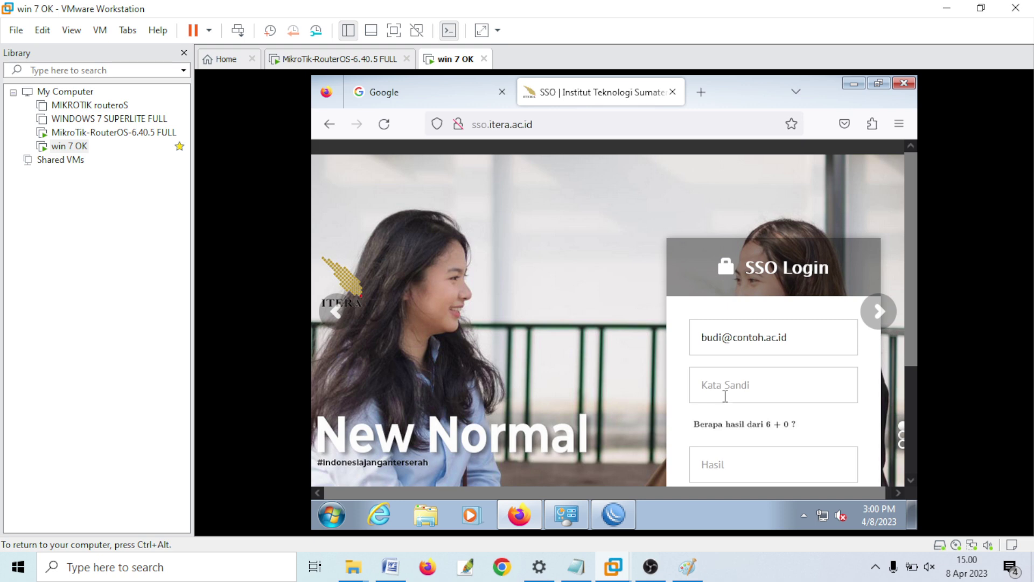
left_click(725, 389)
type("a")
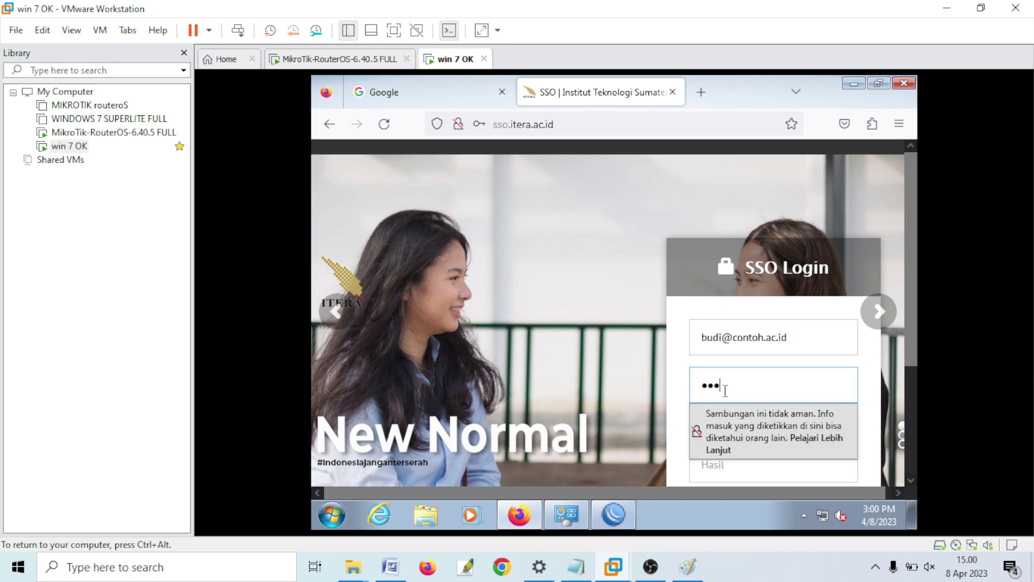
type("ahasia")
scroll(770, 377, "down", 3)
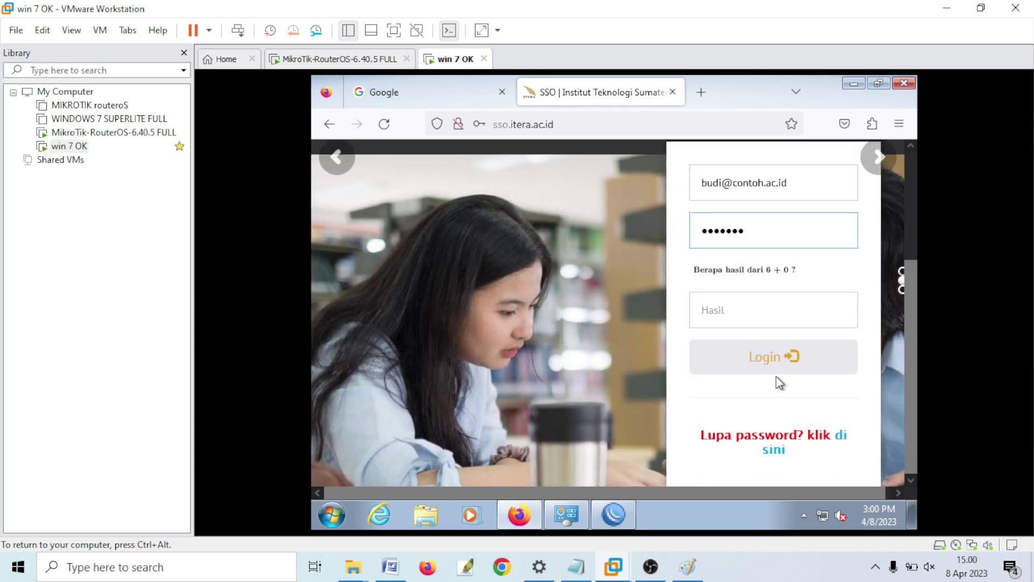
left_click(762, 309)
type("6")
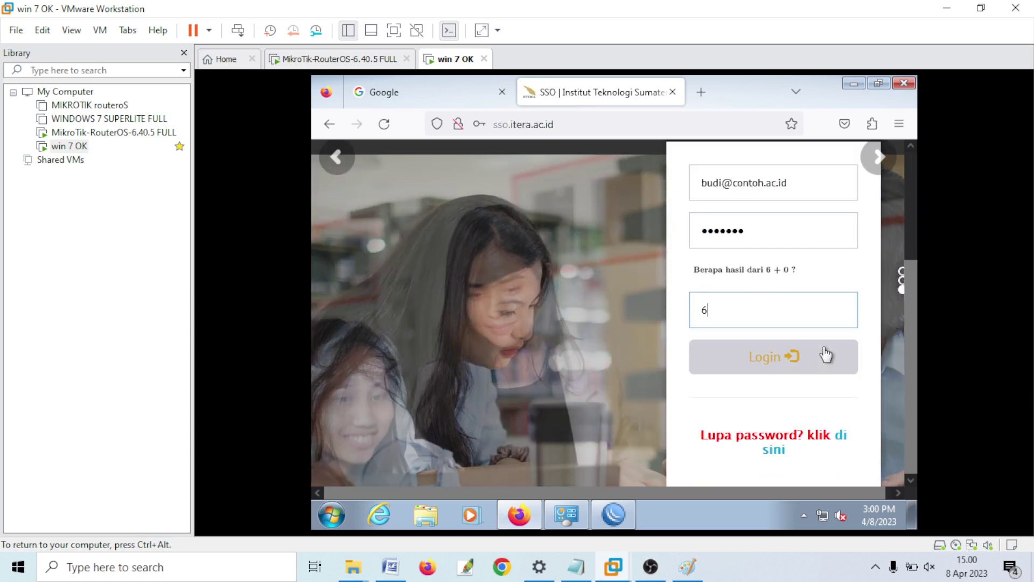
left_click(826, 354)
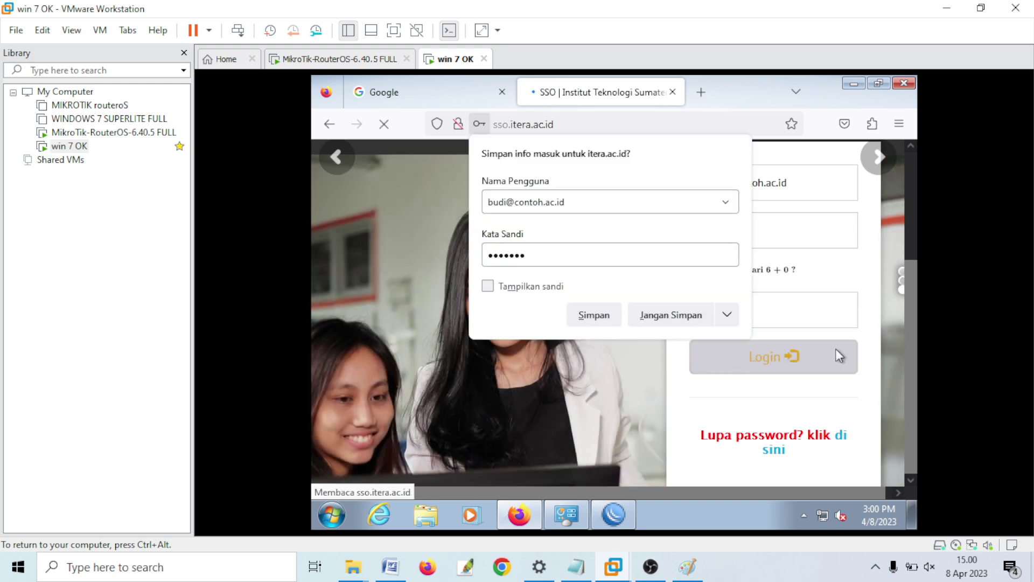
left_click(706, 322)
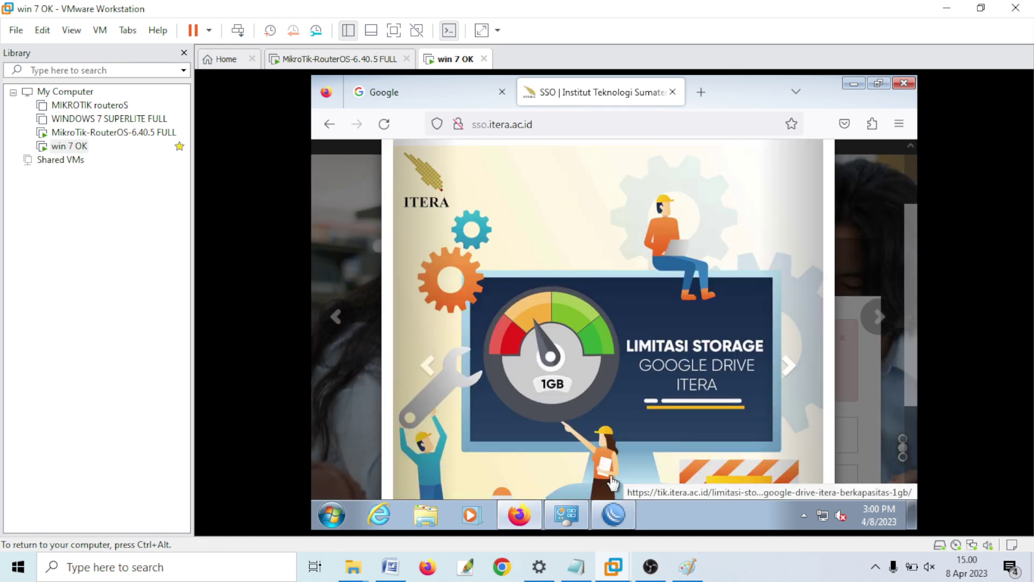
Step: Stop the packet capture and scroll the router's File List down to paket
left_click(613, 515)
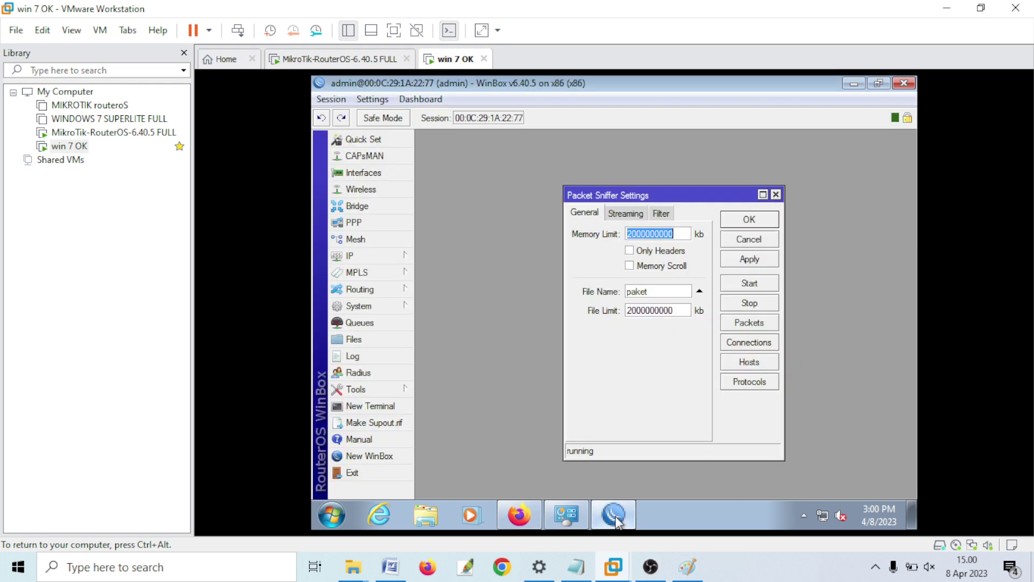
left_click(743, 307)
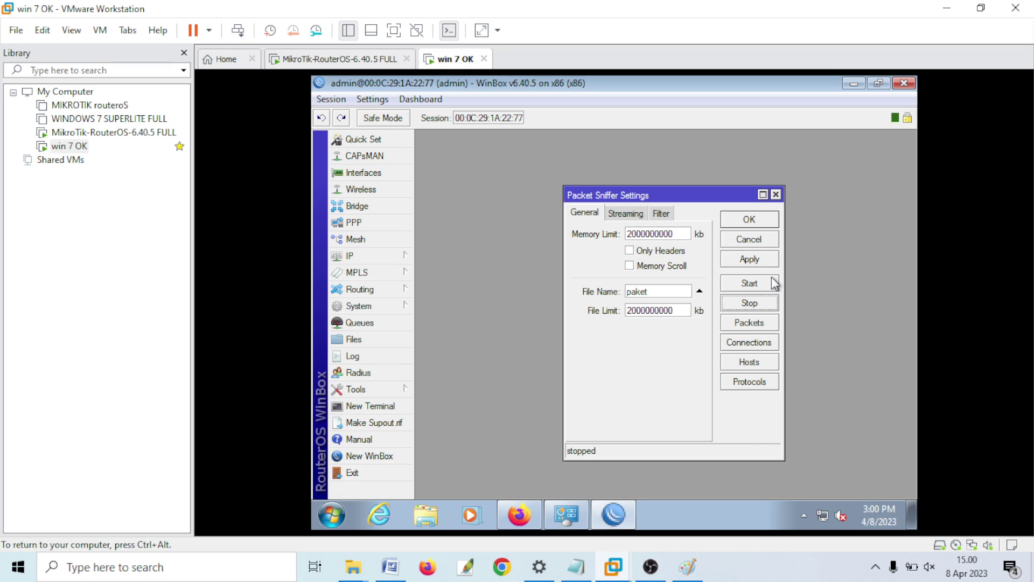
left_click(353, 339)
scroll(488, 340, "down", 6)
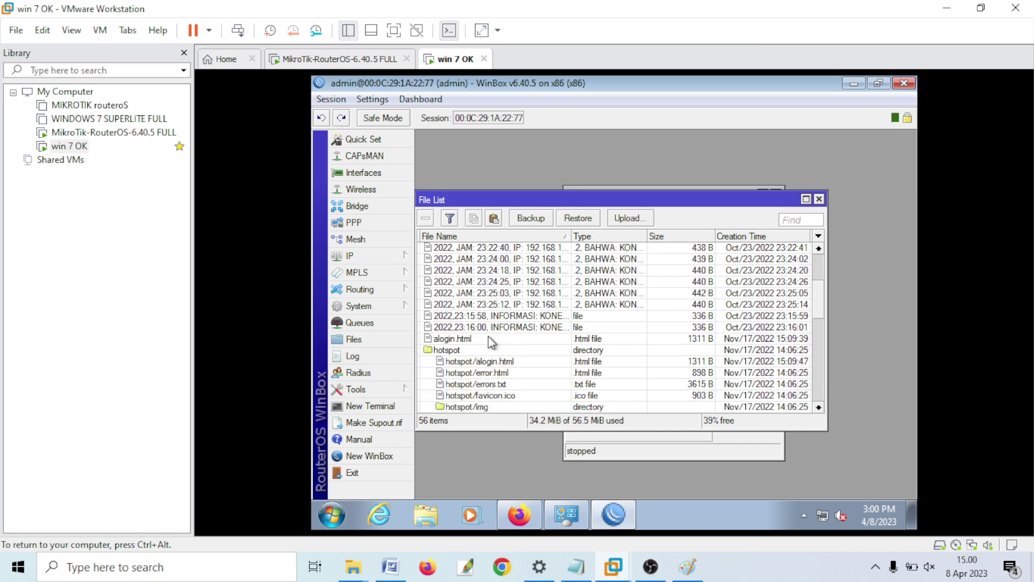
scroll(488, 345, "down", 6)
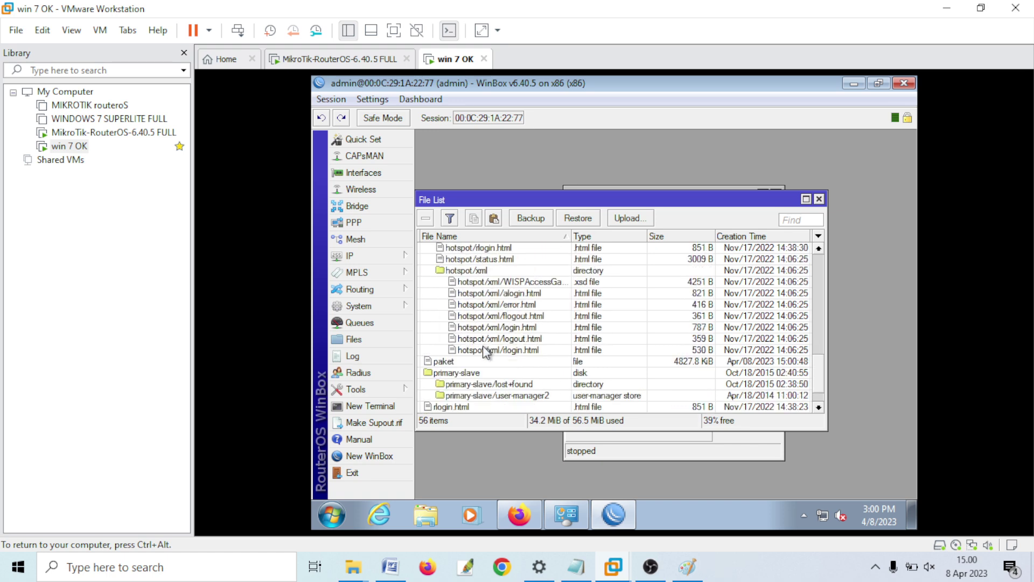
Step: Download the paket file to the Desktop, then close WinBox and Firefox
right_click(443, 365)
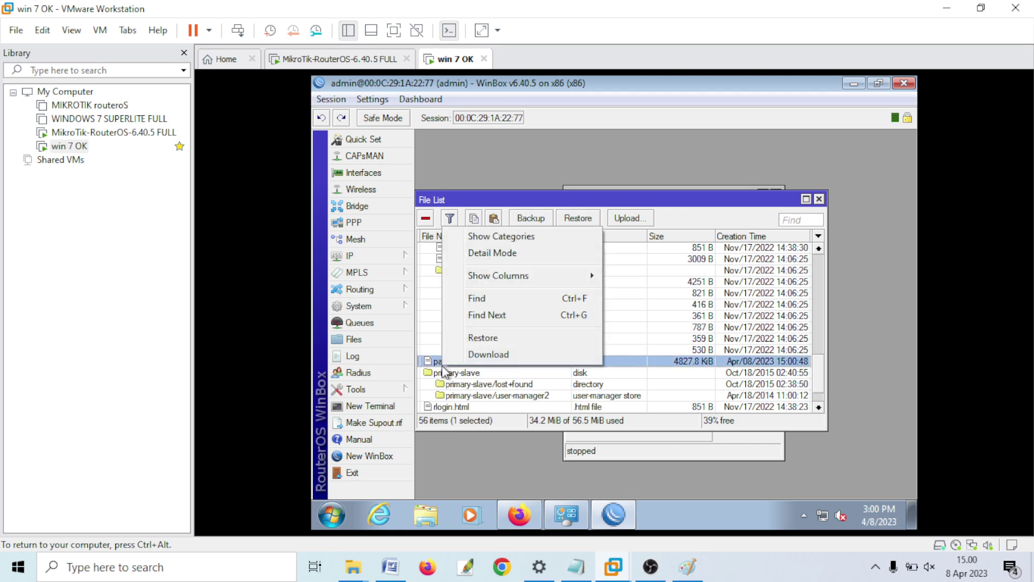
left_click(477, 357)
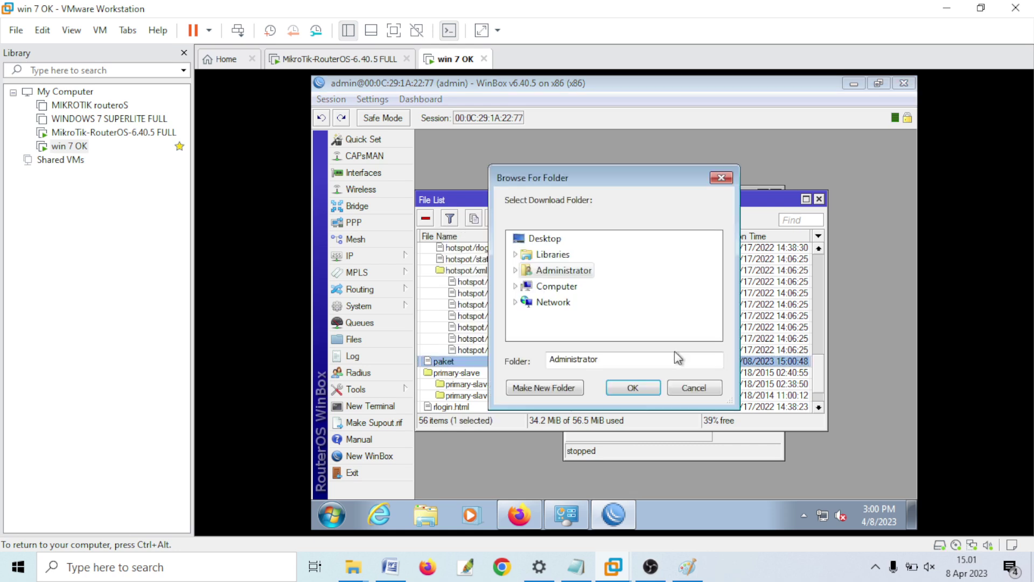
left_click(537, 239)
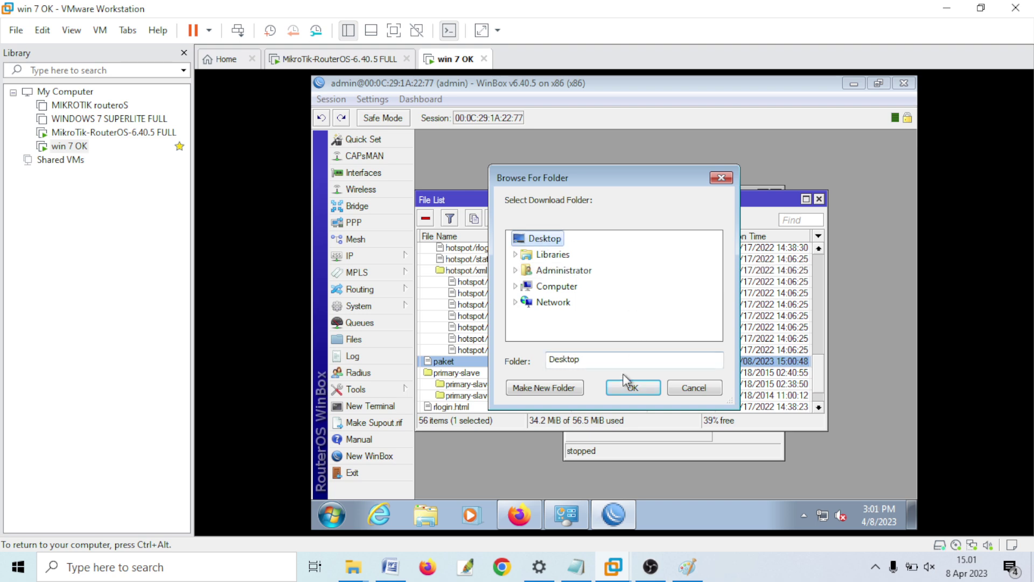
left_click(629, 388)
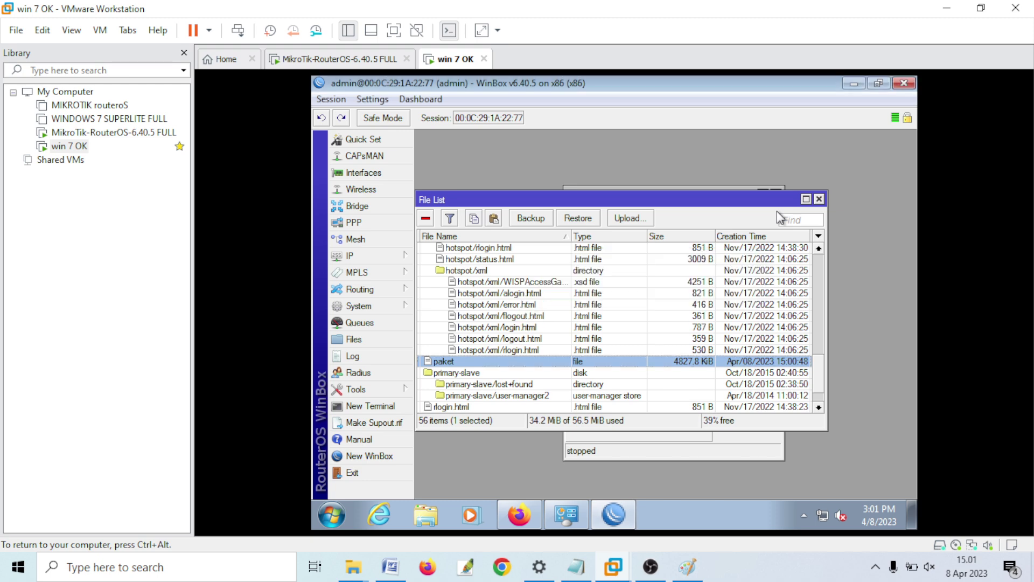
left_click(906, 84)
left_click(911, 88)
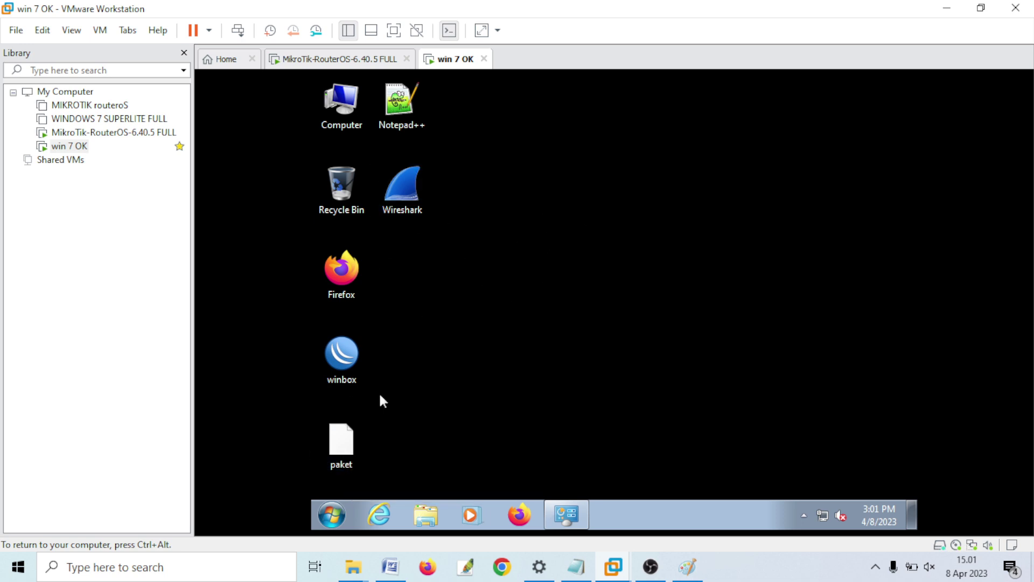
Step: Launch Wireshark from its desktop shortcut and move its window right to uncover the icons
left_click(399, 205)
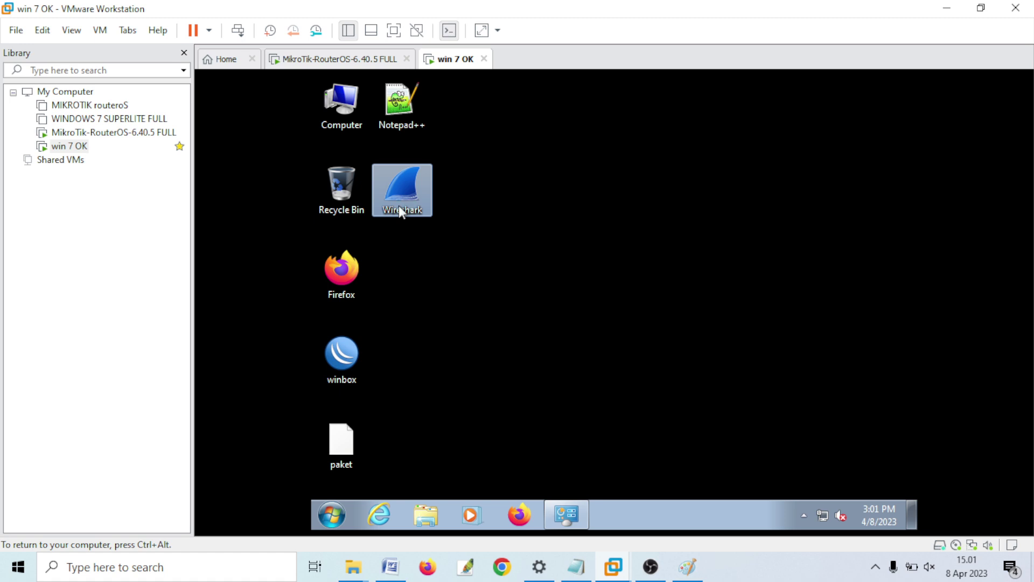
double_click(398, 206)
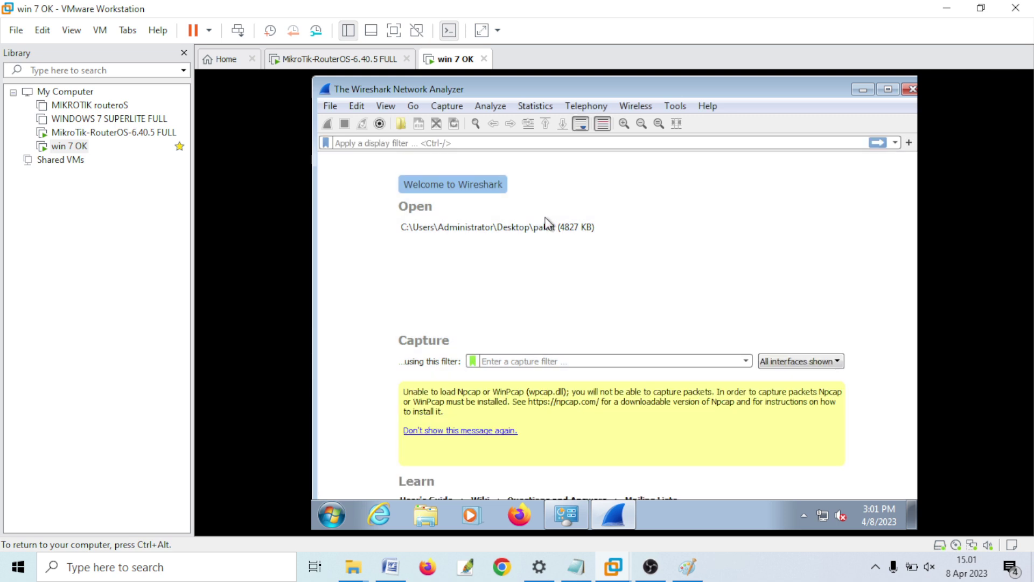
left_click_drag(408, 90, 605, 109)
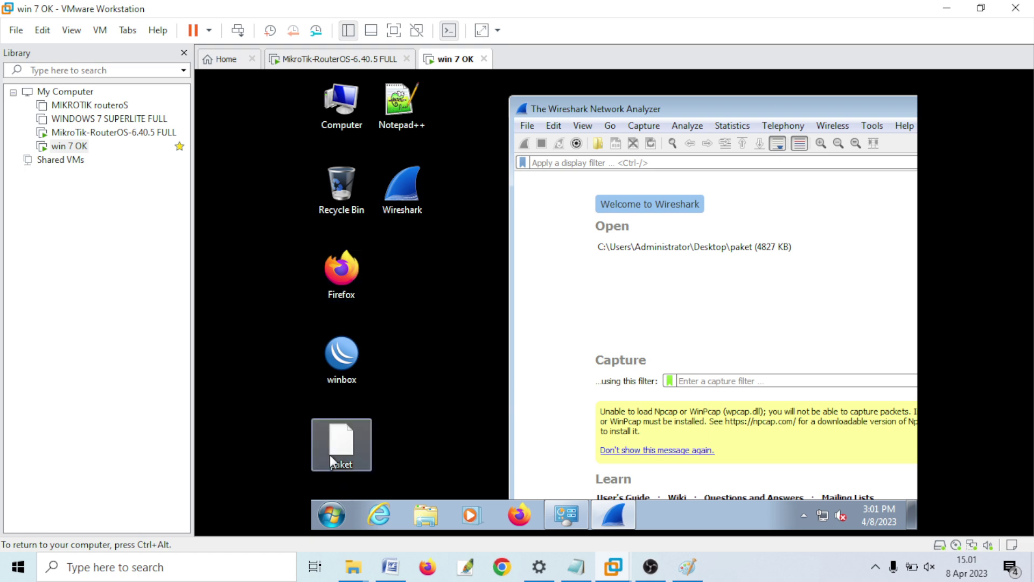
Step: Open the paket capture from the Desktop, showing its MAC-Telnet broadcast packets, and shift the window left
left_click(597, 145)
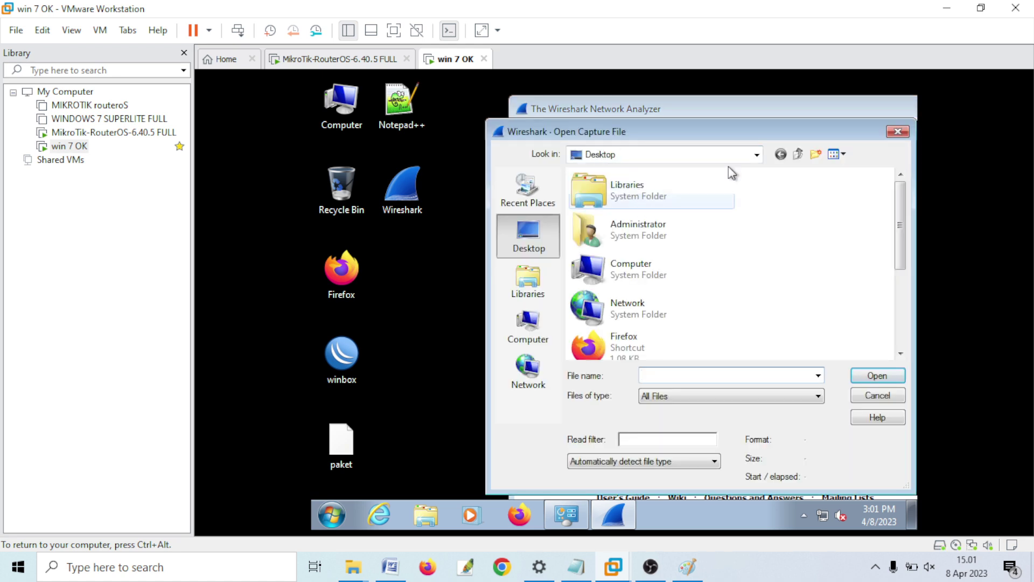
left_click(898, 132)
left_click(528, 126)
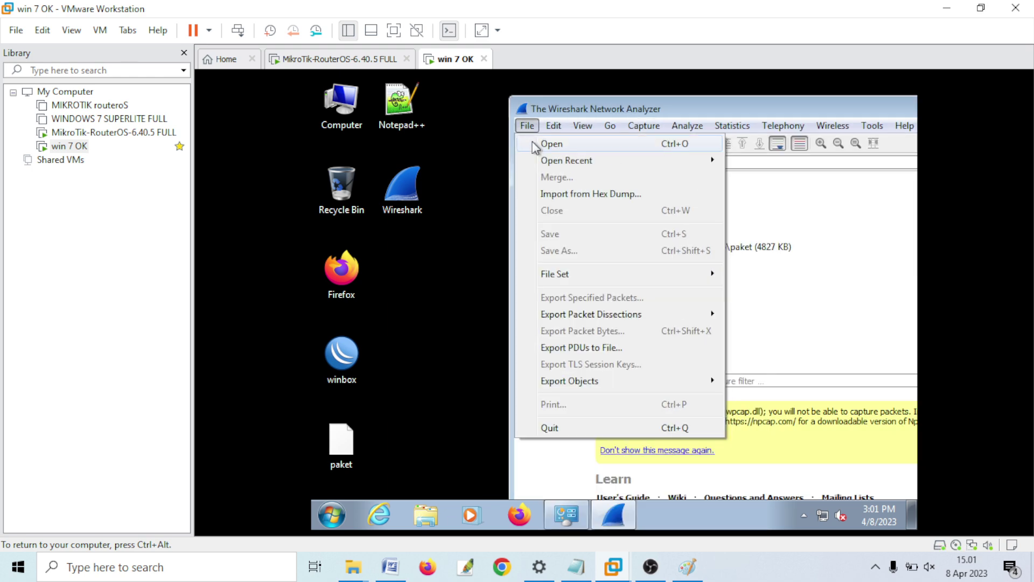
mouse_move(647, 160)
left_click(747, 200)
left_click(598, 144)
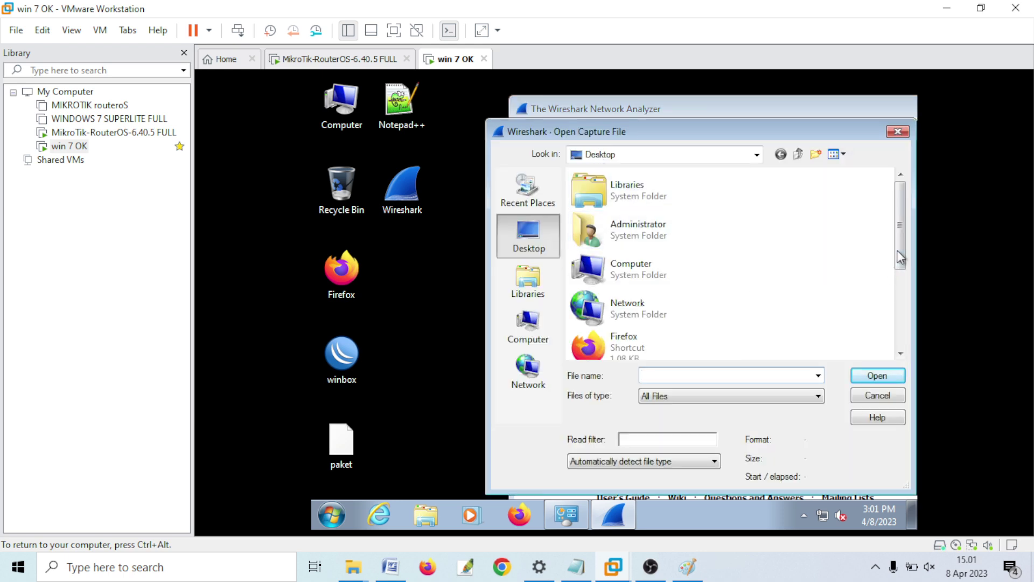
left_click_drag(900, 253, 904, 297)
left_click(630, 347)
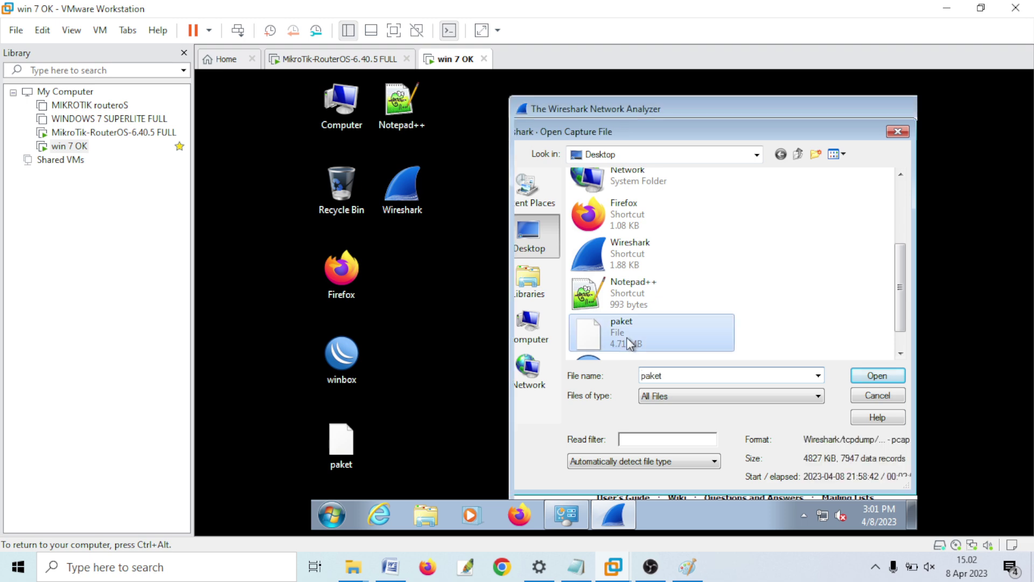
key("Return")
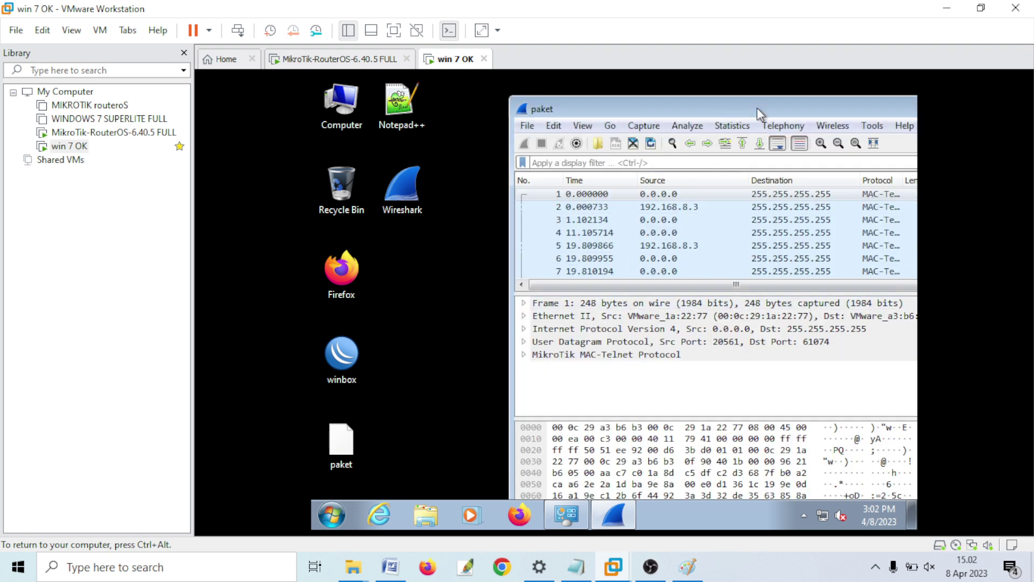
left_click_drag(758, 110, 564, 118)
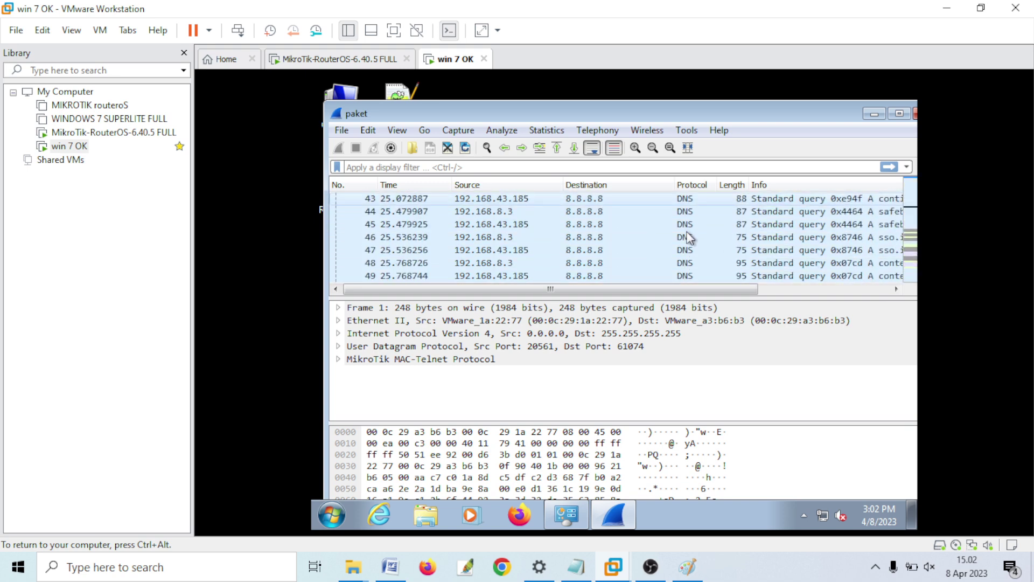
Step: Reverse-sort packets by protocol, select HTTP POST frame 7752, and expand its form data to show the username
left_click(692, 187)
left_click(692, 186)
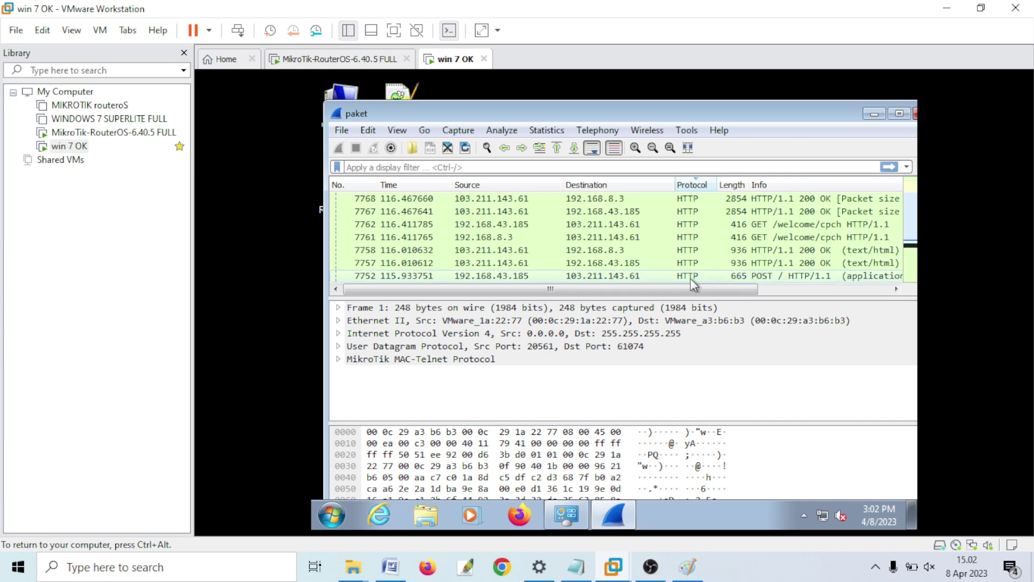
left_click(762, 276)
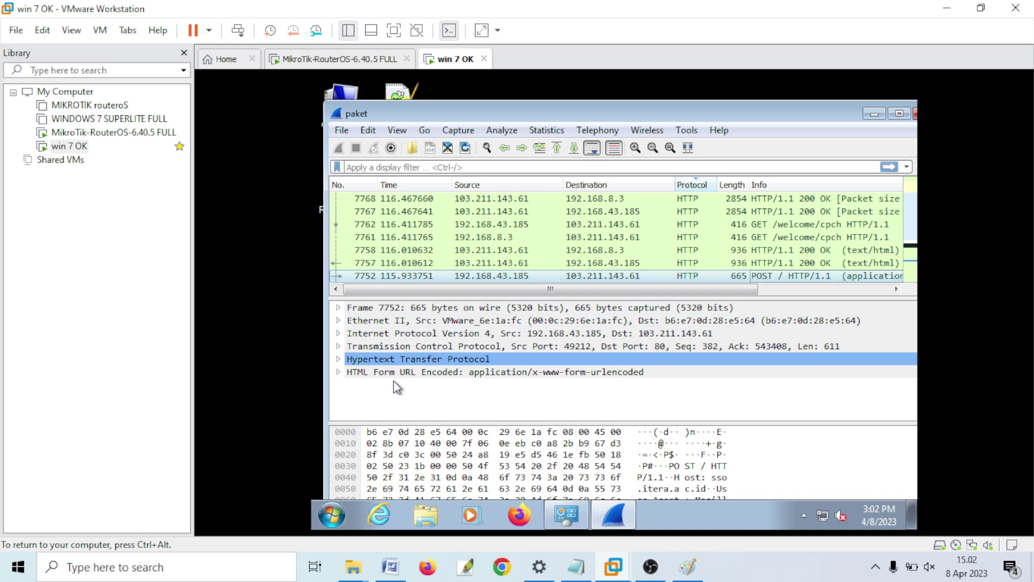
left_click(338, 372)
left_click(522, 385)
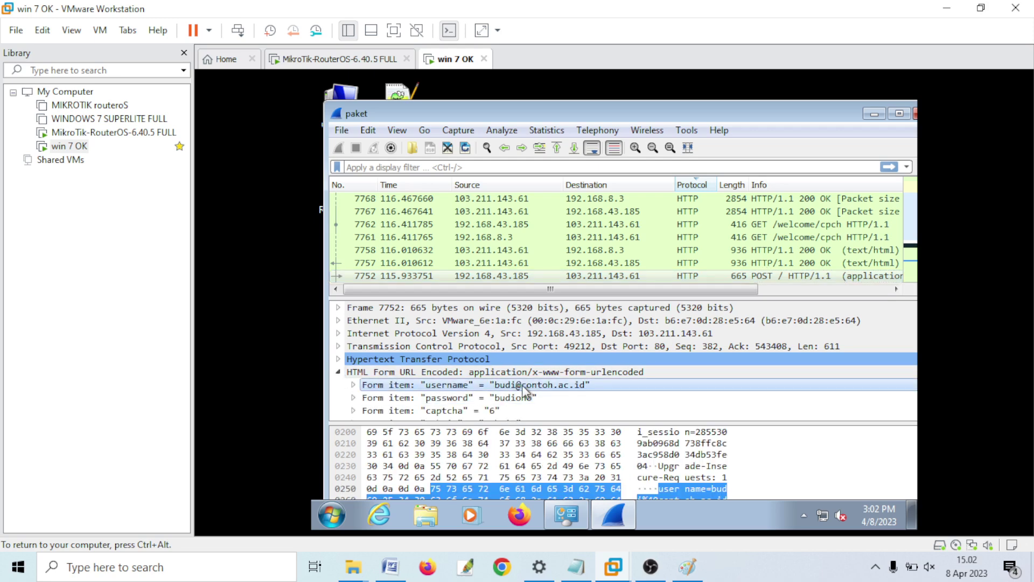
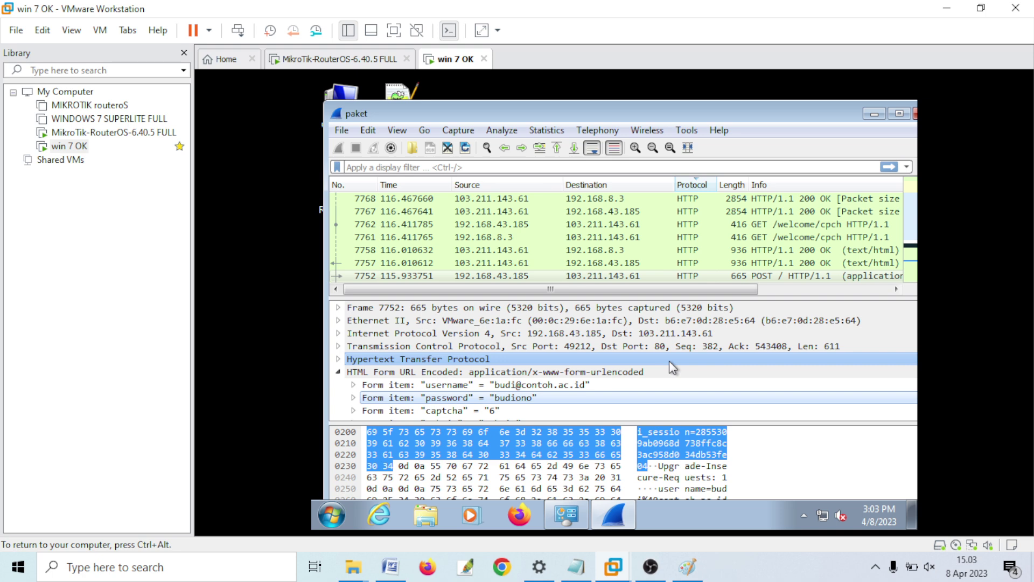
Step: Show the Paint diagram of internet, MikroTik router, hub and three PCs, then return toward VMware
scroll(601, 384, "down", 1)
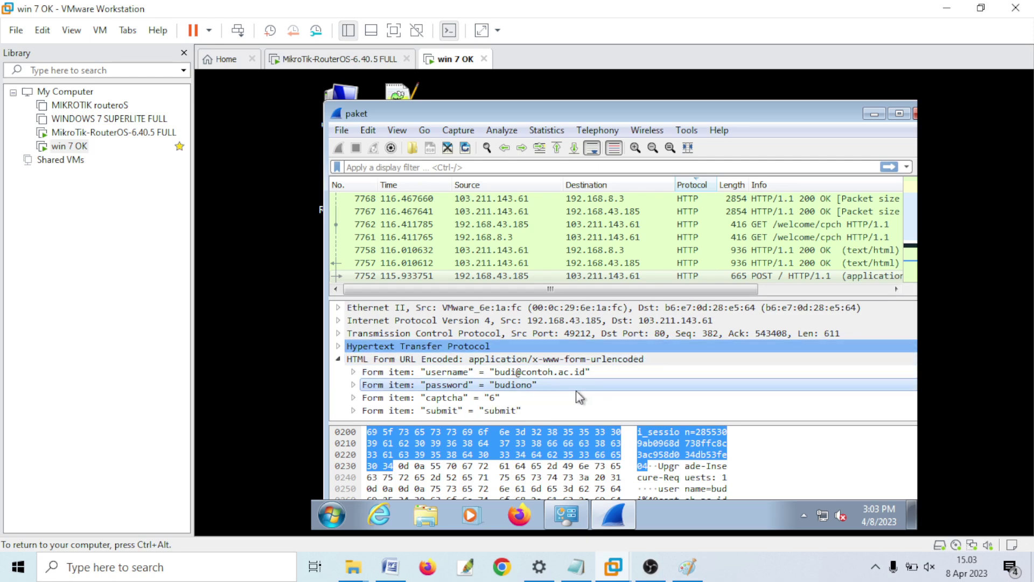
left_click(689, 566)
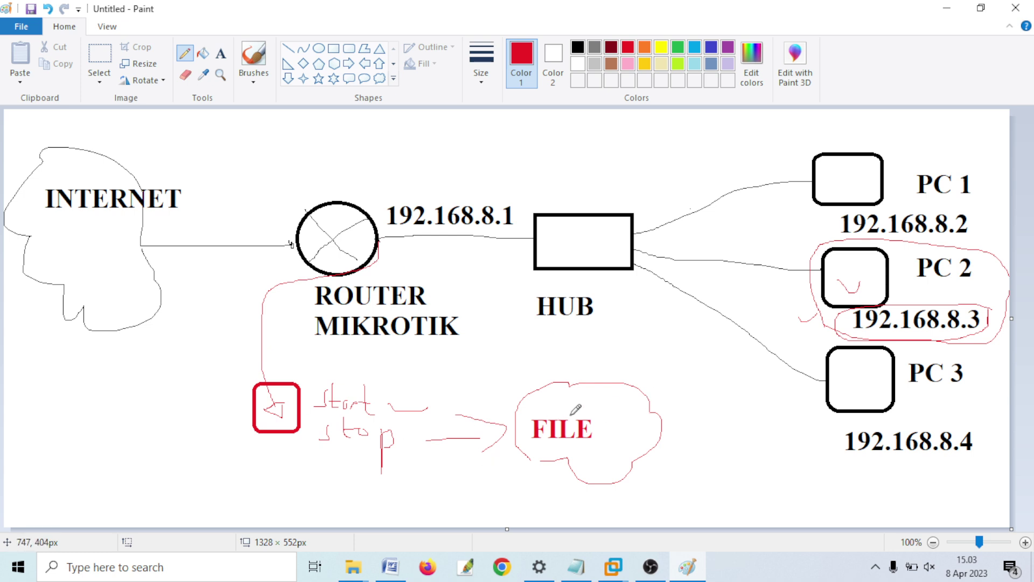
left_click(614, 567)
Step: Return to the win 7 VM, minimize Wireshark and select the paket capture file
left_click(701, 515)
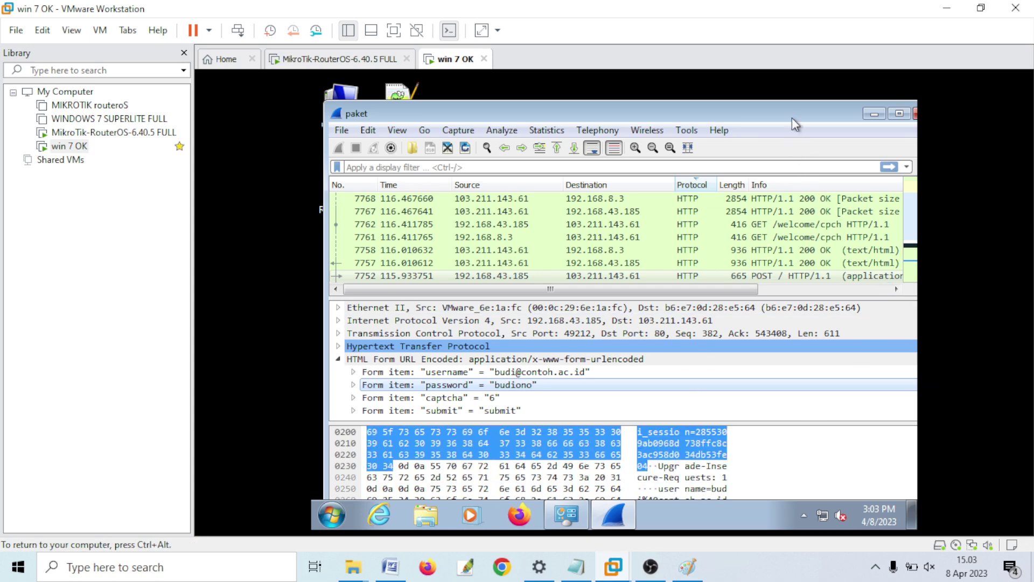
left_click(870, 114)
left_click(354, 455)
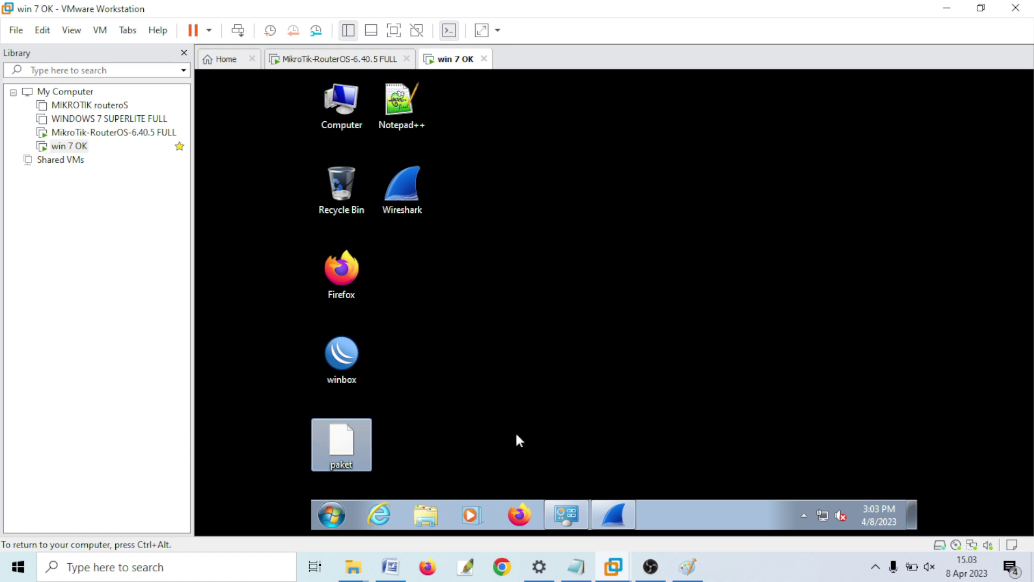
Step: Release the VM and minimize VMware Workstation and Paint to reveal the tutorial title notes
key("ctrl+alt")
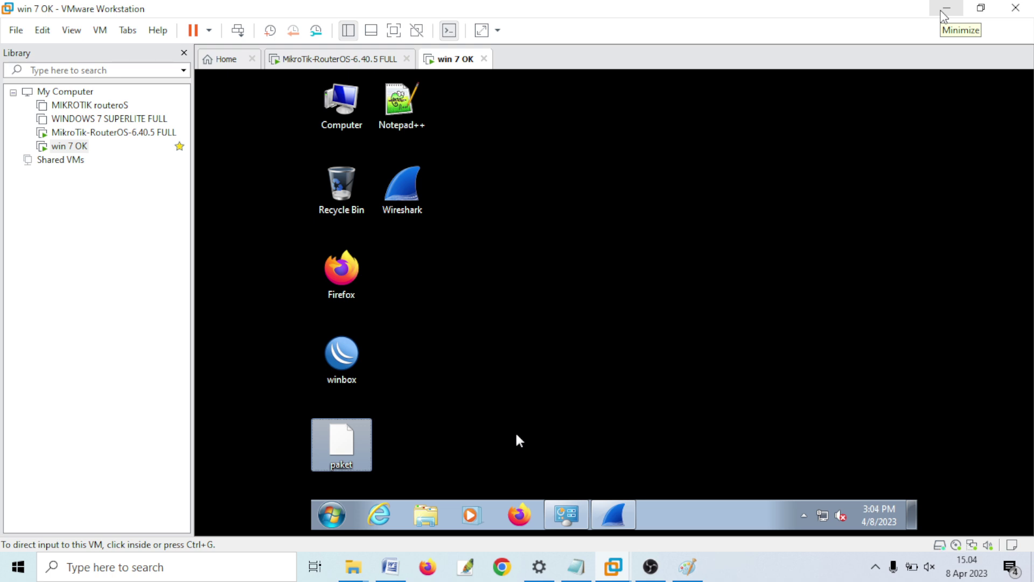
left_click(946, 12)
left_click(943, 12)
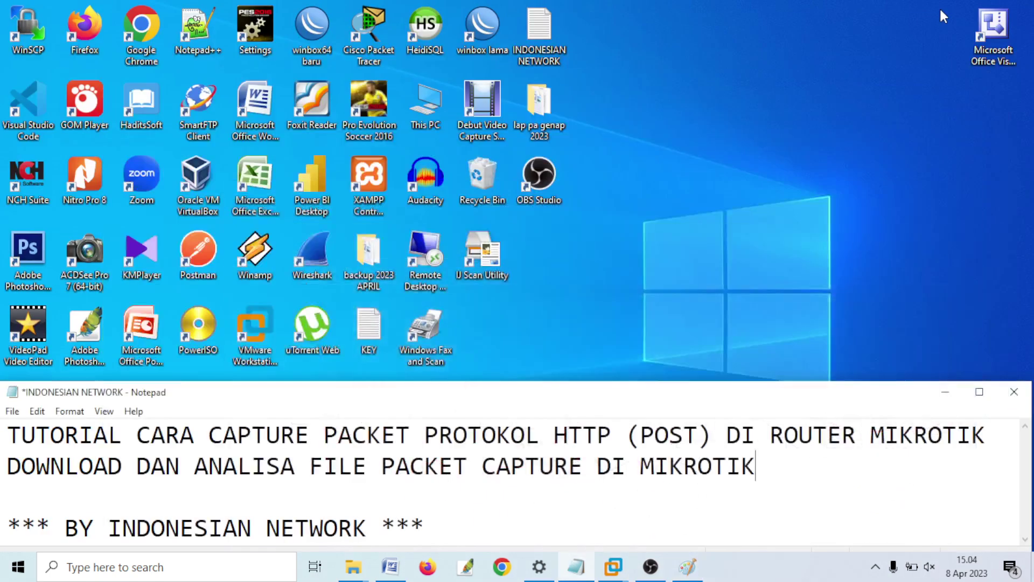